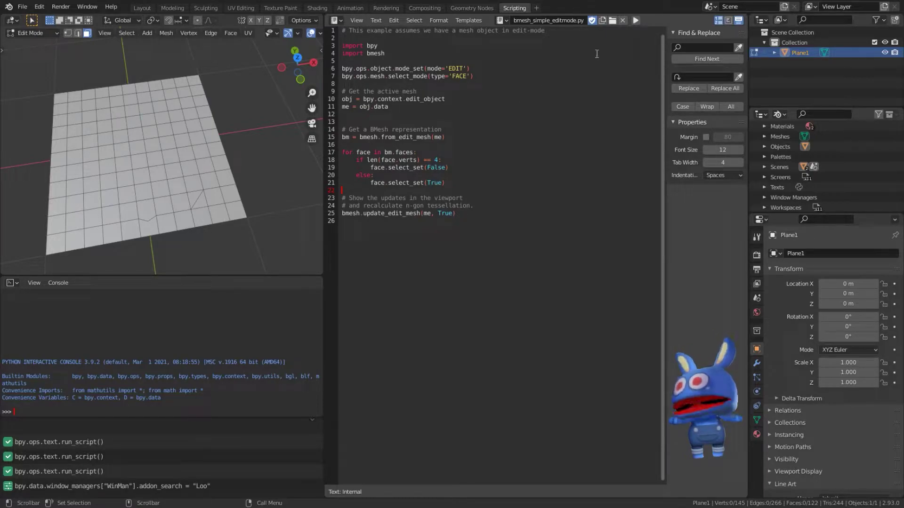
Run the bmesh script to select Plane1's non-quad faces, then show the viewport sidebar.
click(637, 22)
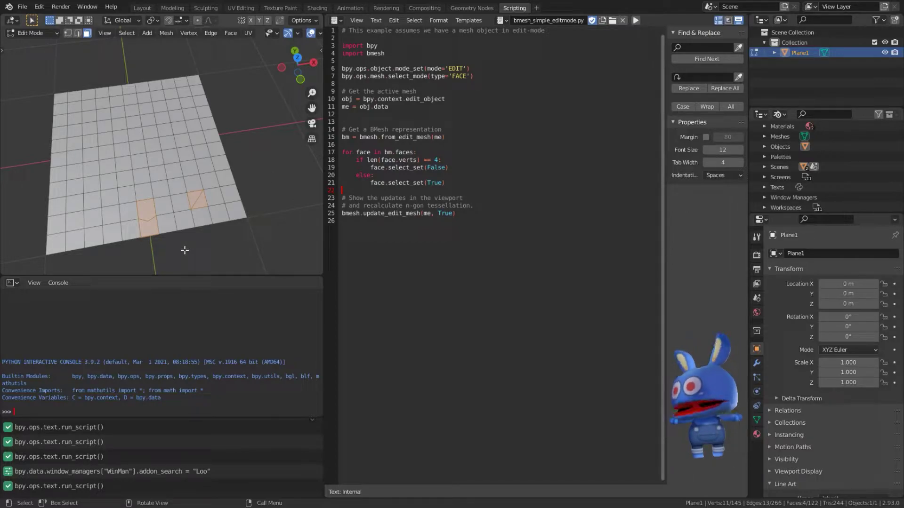
key(n)
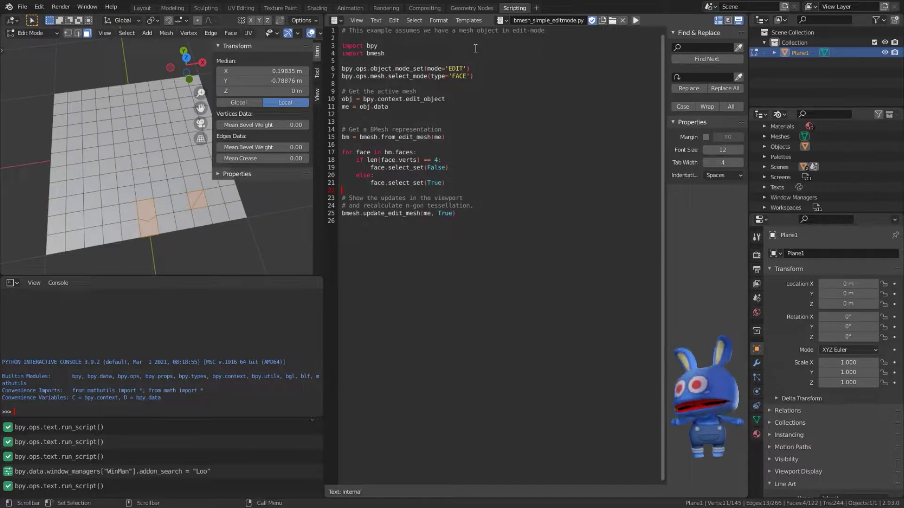
Load the Python 'Ui Panel Simple' template (ui_panel_simple.py) into the text editor.
click(469, 20)
mouse_move(498, 32)
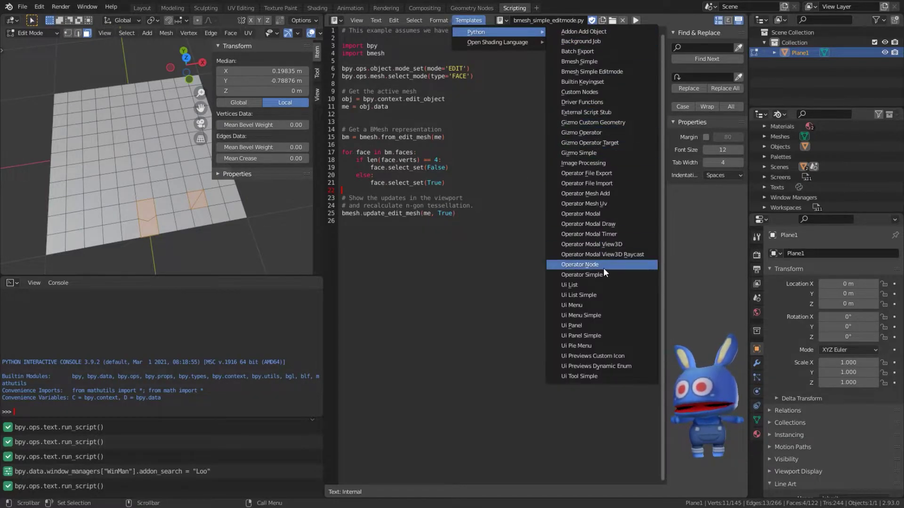
click(614, 334)
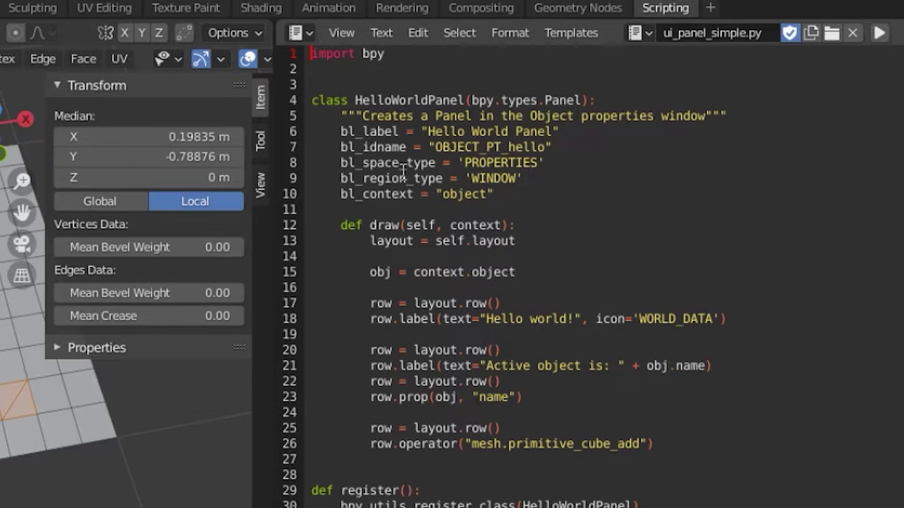
Retarget the panel to space VIEW_3D and region UI, delete bl_context, and rerun.
double_click(522, 166)
text(VIEW_3D)
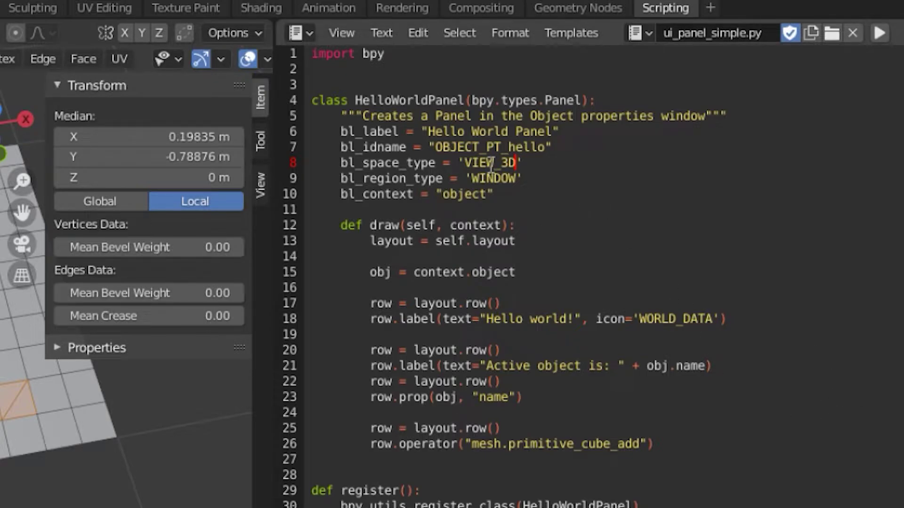
click(487, 179)
double_click(487, 180)
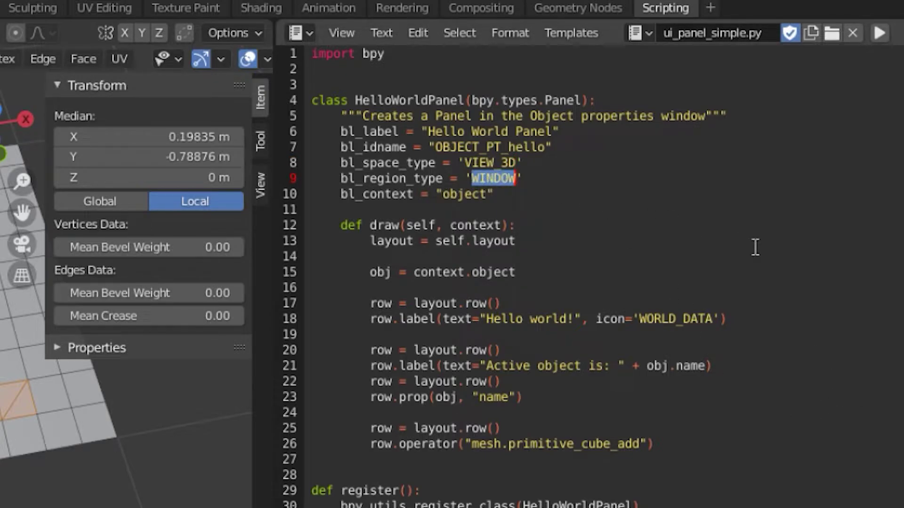
text(UI)
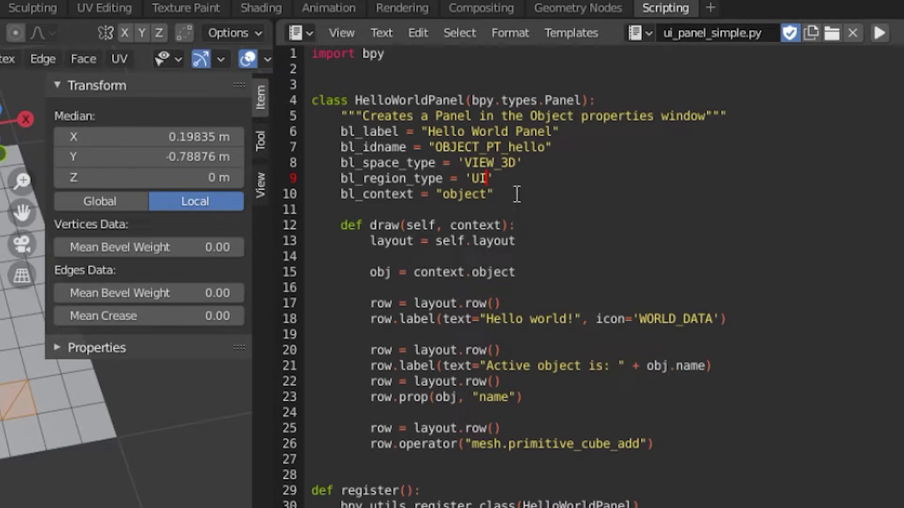
drag(518, 194, 526, 181)
key(BackSpace)
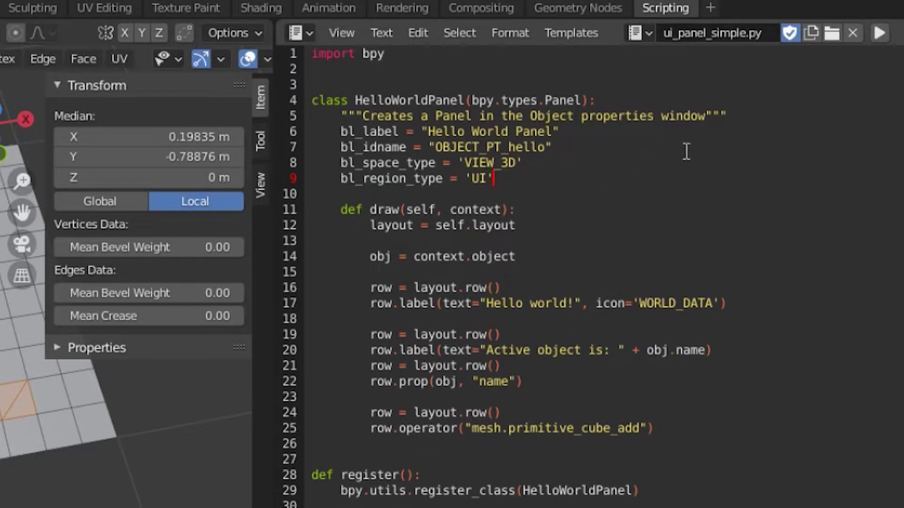
click(886, 30)
Show the Misc tab's panel and add bl_category = "NGon Finder" after bl_region_type.
click(262, 243)
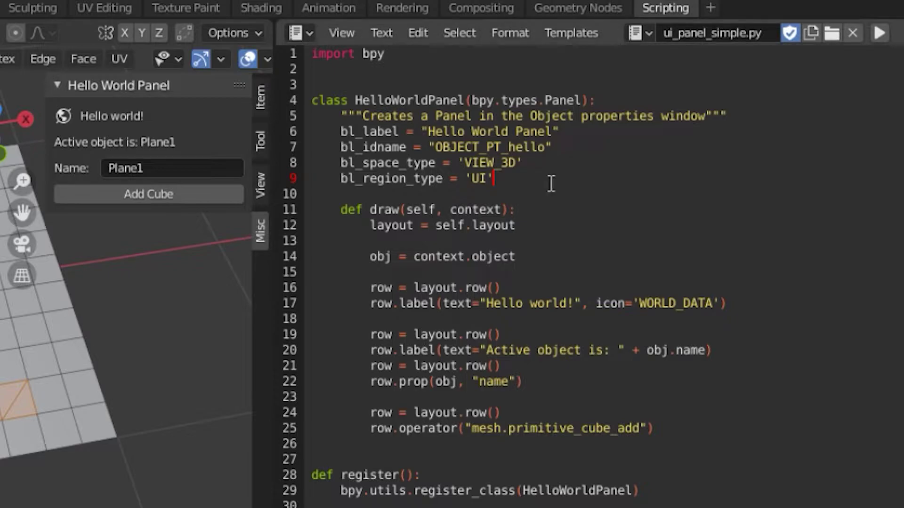
key(Return)
text(bl_category = "NGon Finder")
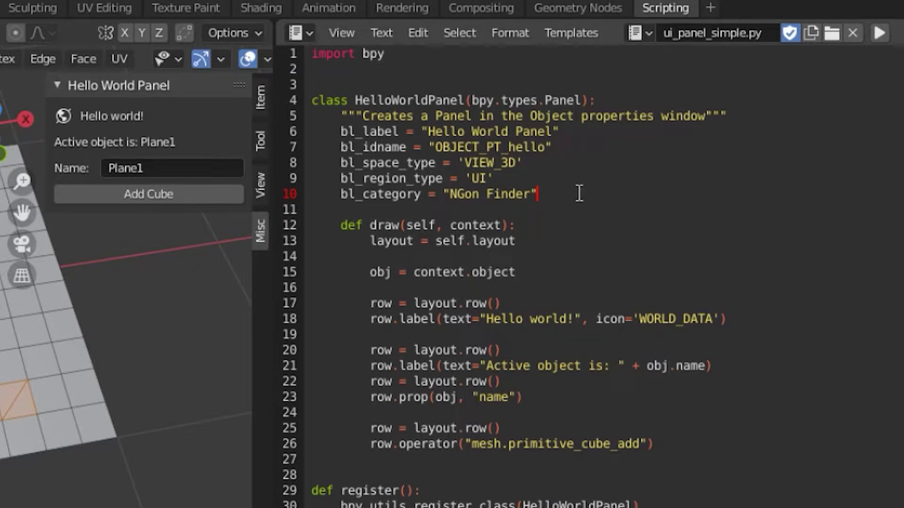
Rerun to get the NGon Finder tab, then rename bl_label to 'NGon Finder' and rerun.
click(877, 32)
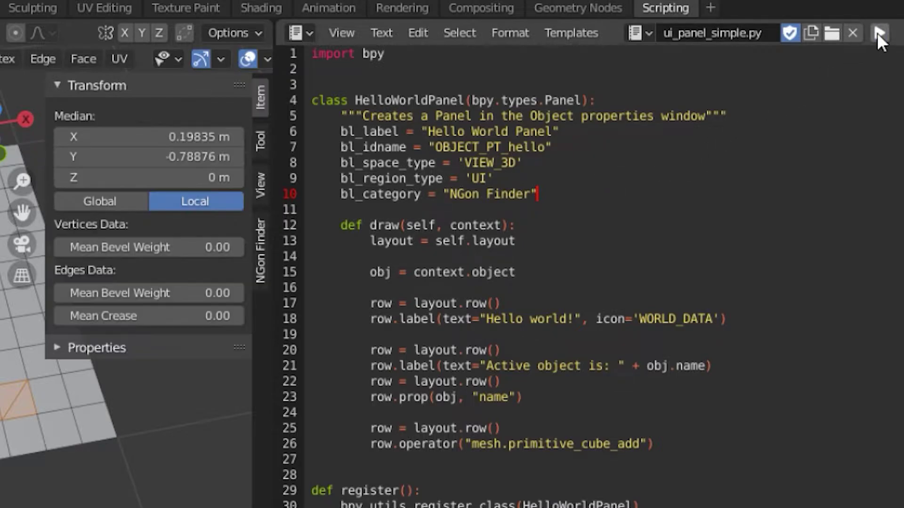
click(263, 278)
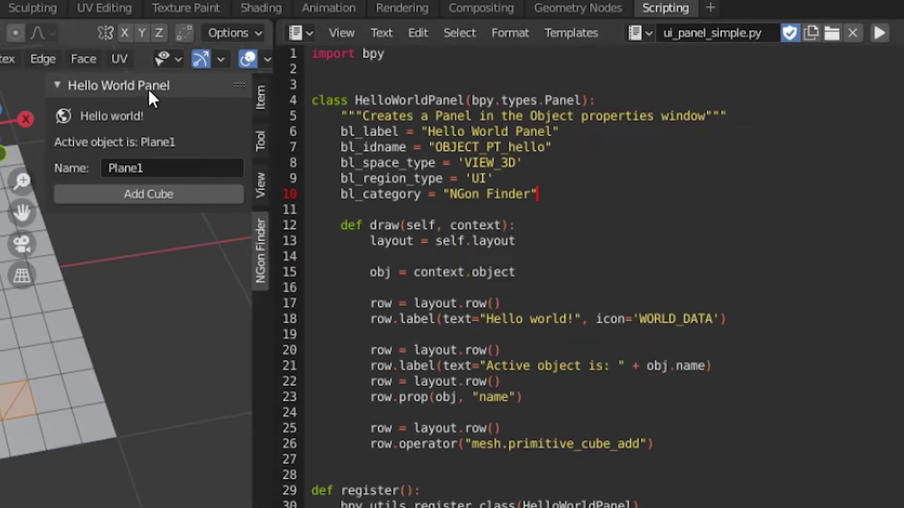
drag(551, 131, 429, 132)
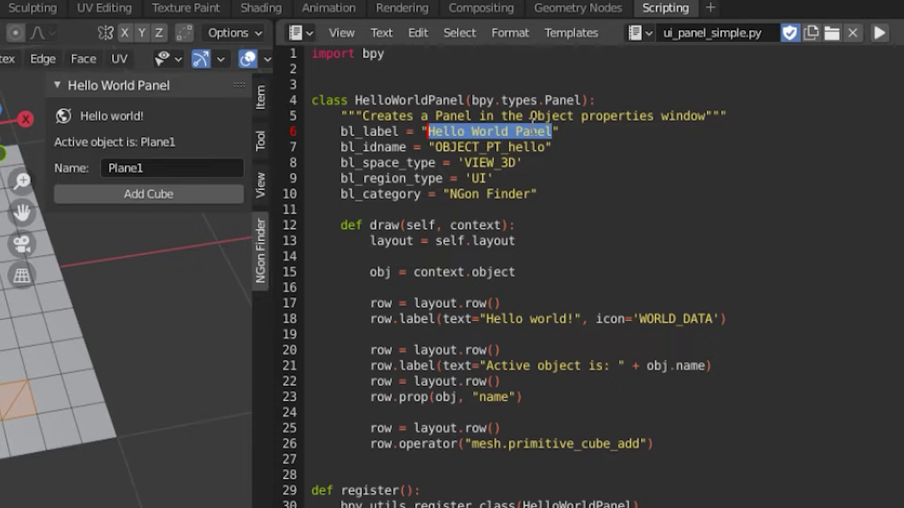
text(NGon F)
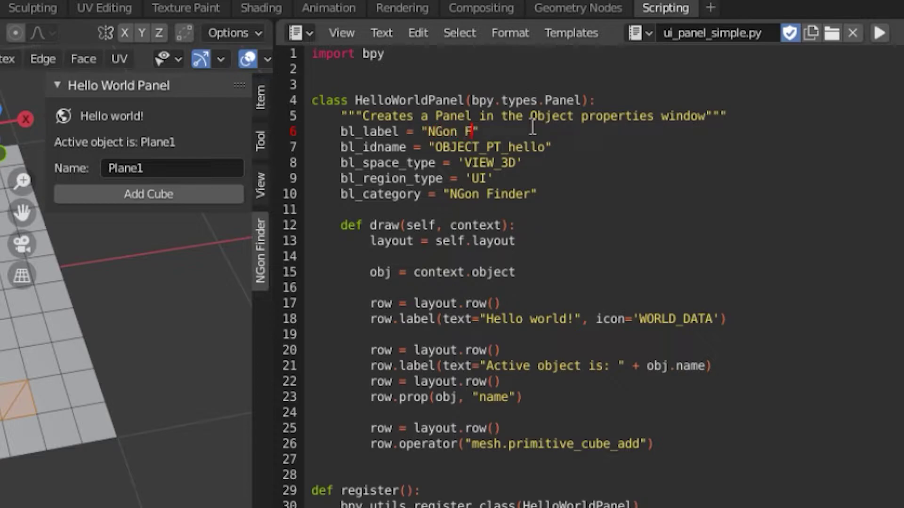
text(inder)
click(882, 34)
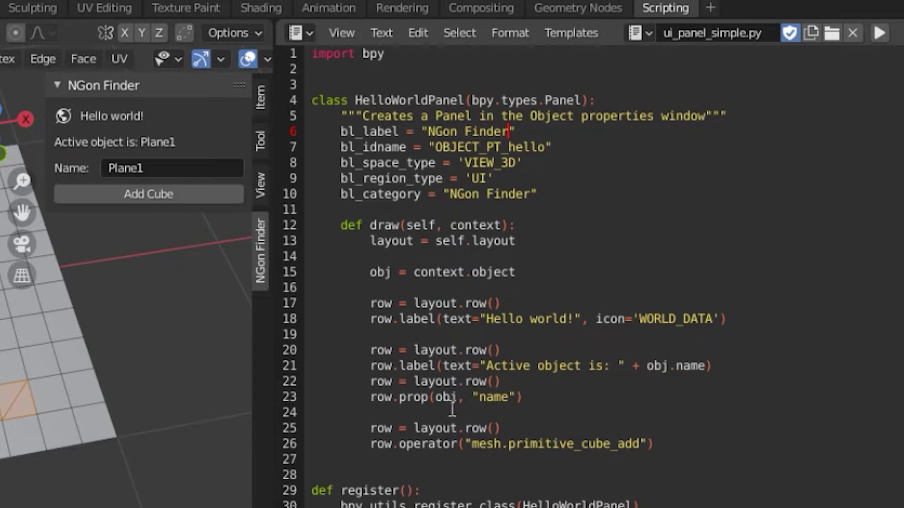
Reduce draw() to one row operator calling mesh.primitive_cube_add, then rerun the script.
click(393, 445)
drag(393, 444, 538, 429)
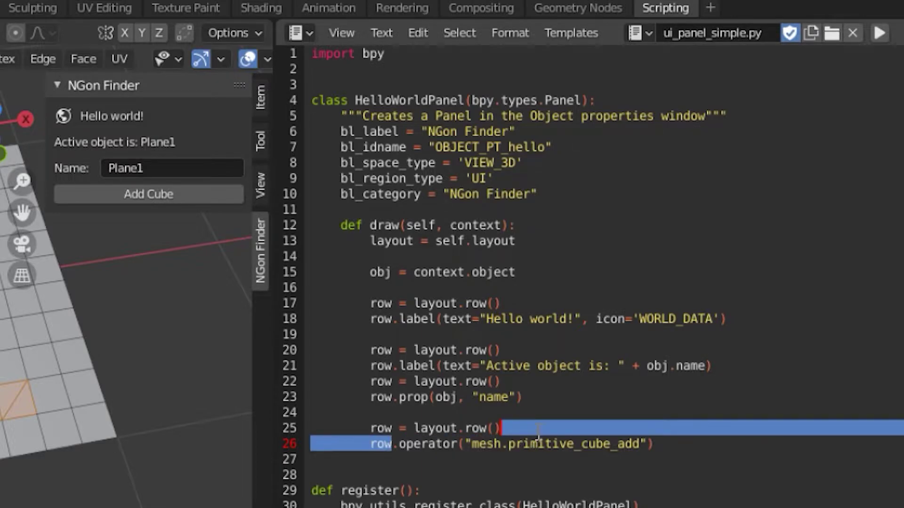
key(BackSpace)
mouse_move(409, 429)
mouse_down()
mouse_move(501, 241)
mouse_move(484, 252)
mouse_up()
key(BackSpace)
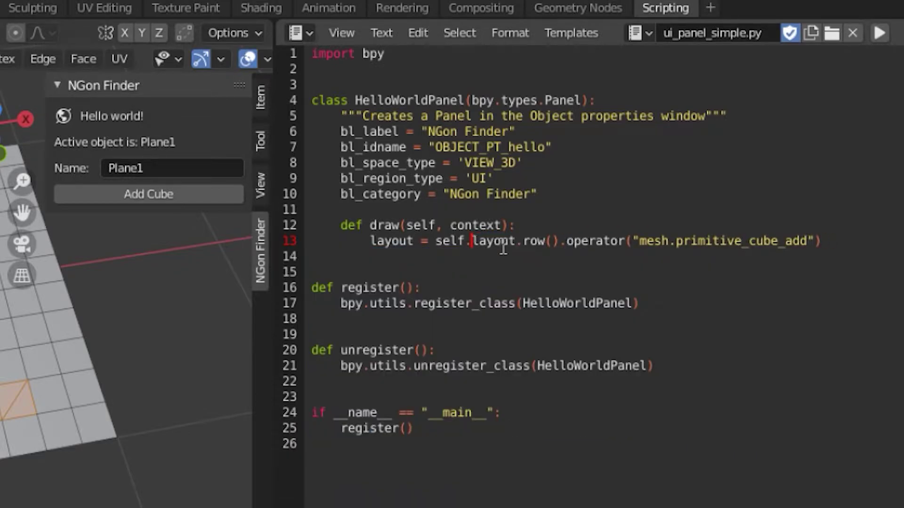
drag(433, 241, 370, 241)
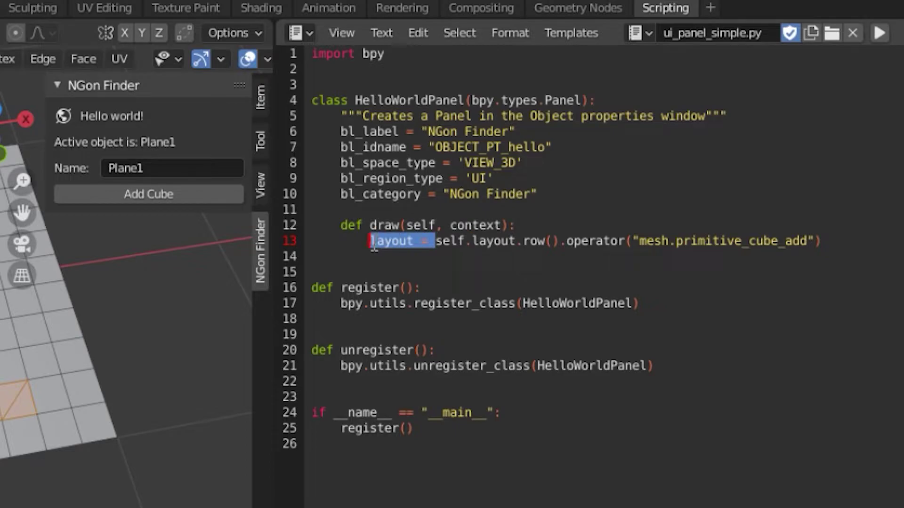
key(BackSpace)
drag(777, 241, 370, 251)
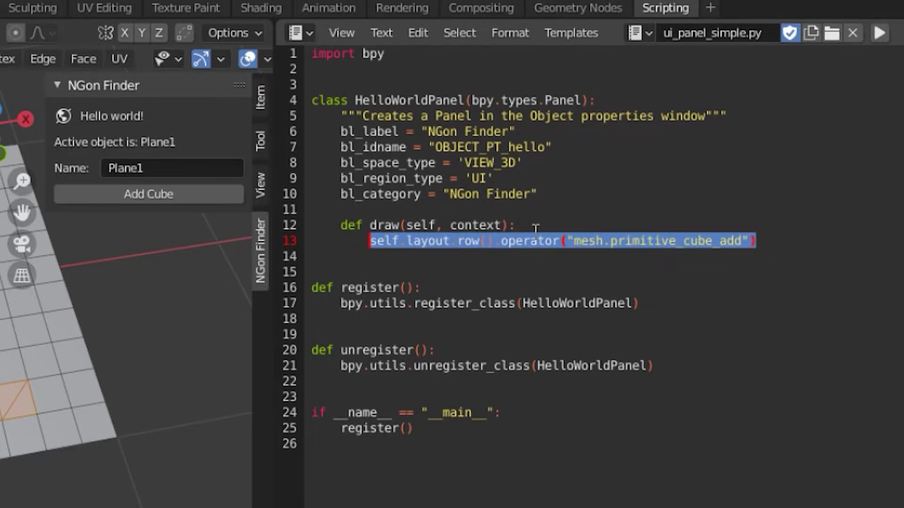
click(551, 226)
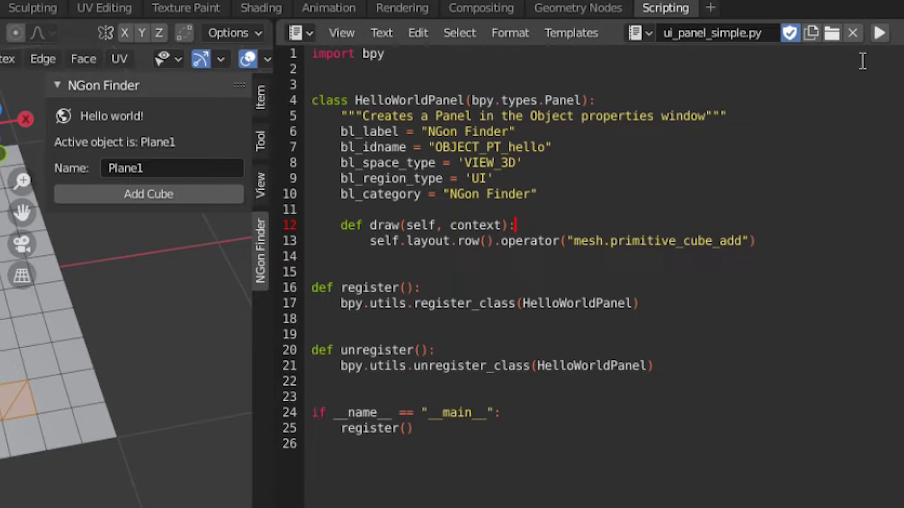
click(878, 33)
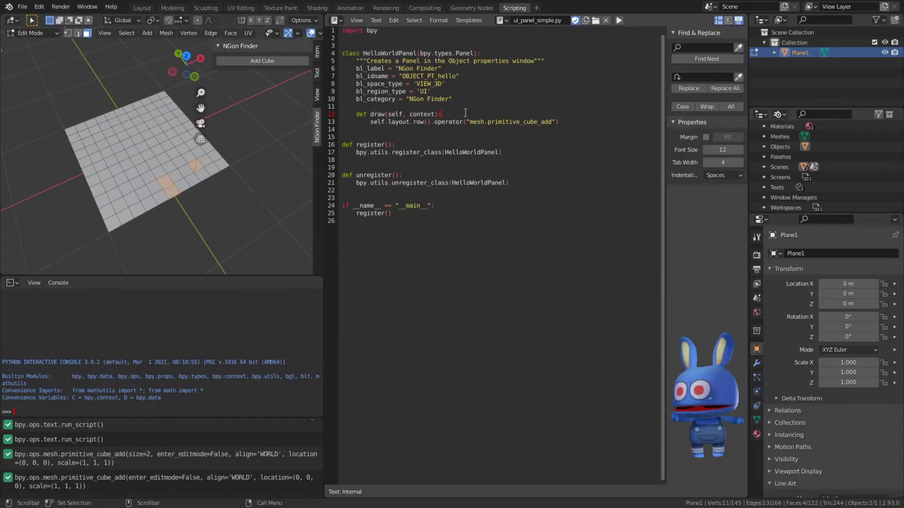
click(278, 62)
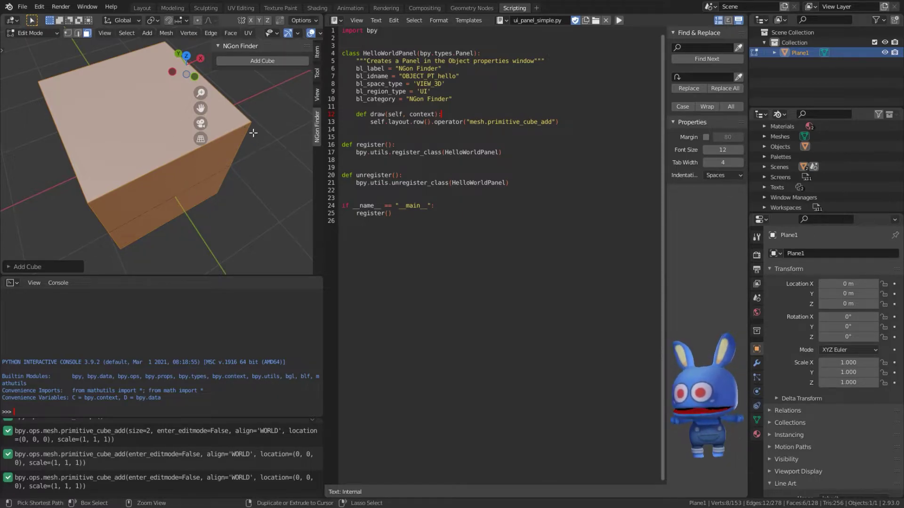
key(ctrl+z)
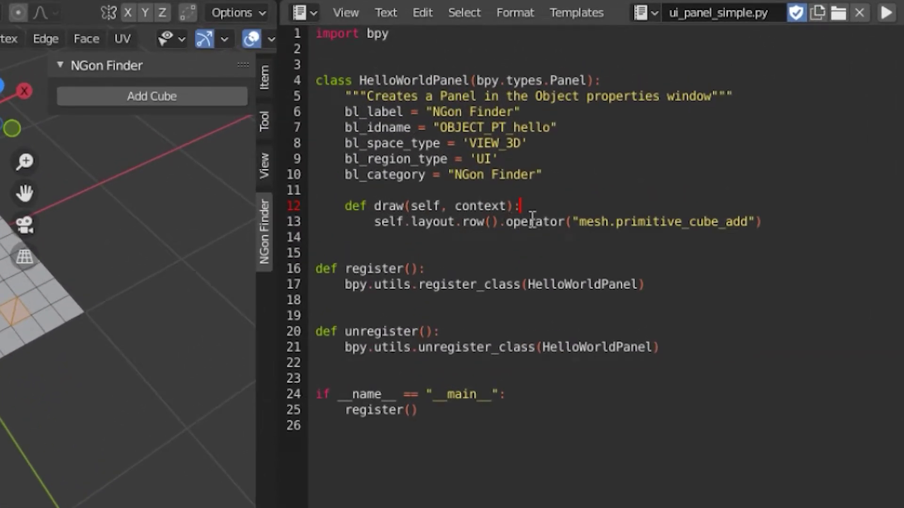
drag(506, 221, 765, 222)
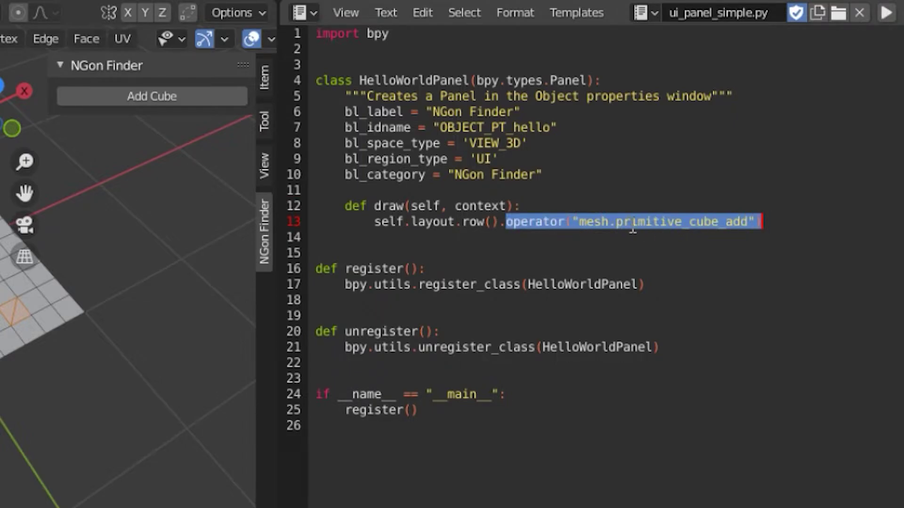
click(582, 223)
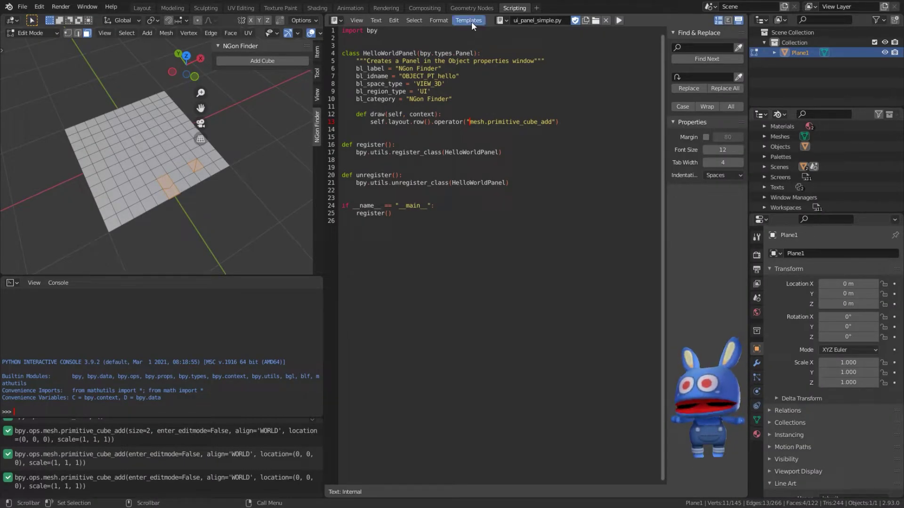
Load the Operator Simple template and delete its import and main() lines.
click(470, 21)
mouse_move(518, 26)
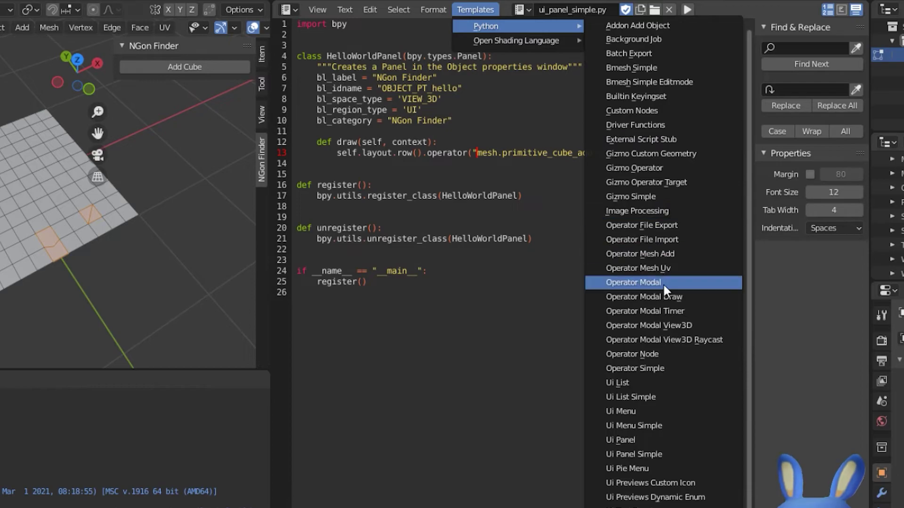
click(675, 368)
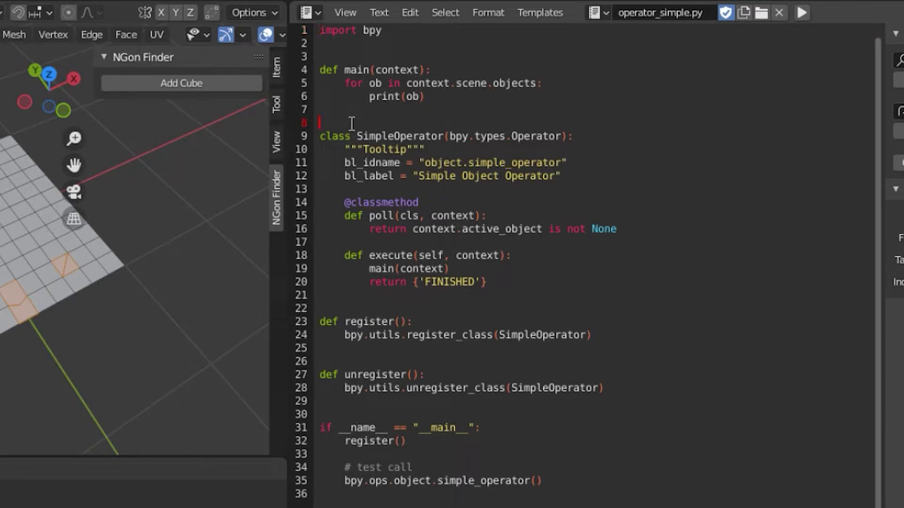
drag(351, 123, 313, 17)
key(BackSpace)
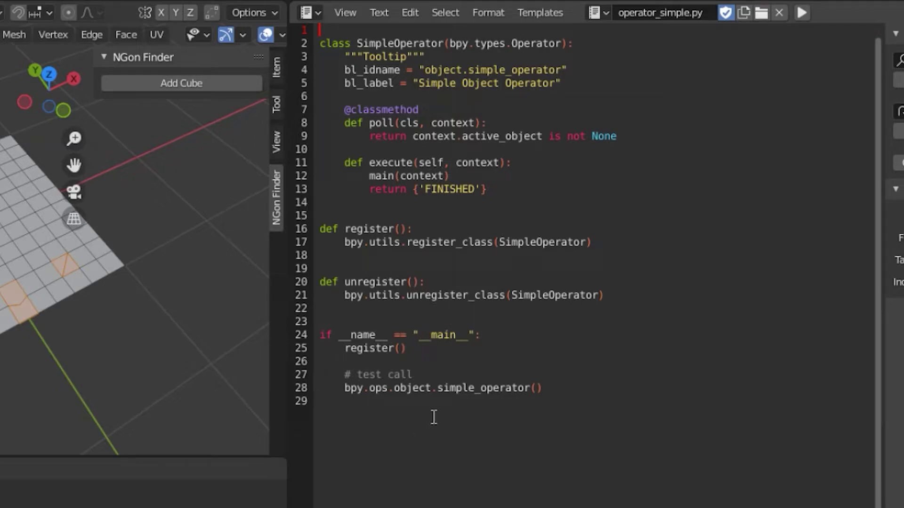
Remove the register, unregister and test-call code plus the poll classmethod.
click(560, 391)
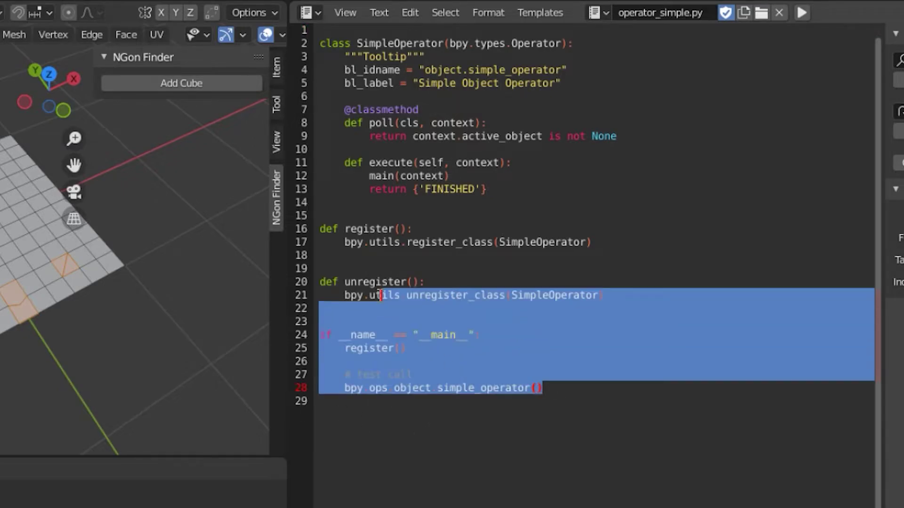
drag(561, 394, 319, 229)
key(BackSpace)
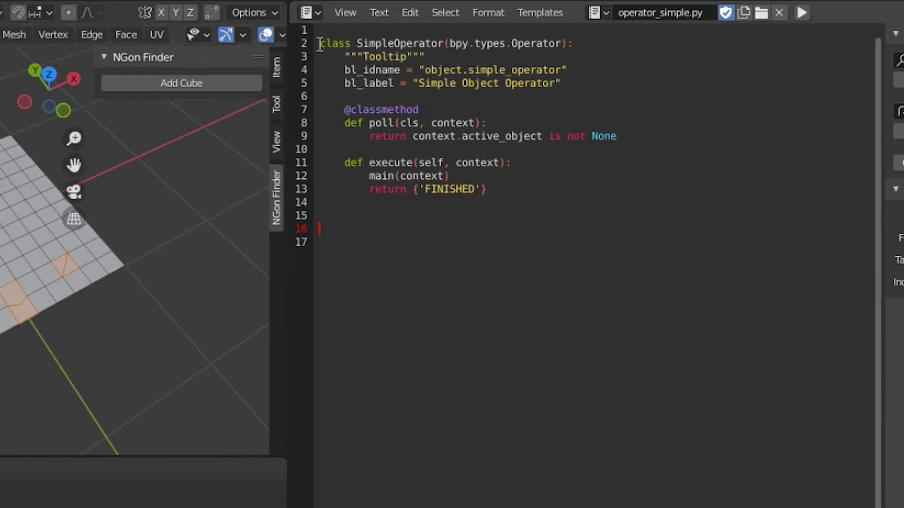
mouse_move(320, 45)
mouse_down()
mouse_move(449, 84)
mouse_move(514, 192)
mouse_up()
click(522, 203)
mouse_move(333, 150)
mouse_down()
mouse_move(324, 123)
mouse_move(410, 98)
mouse_up()
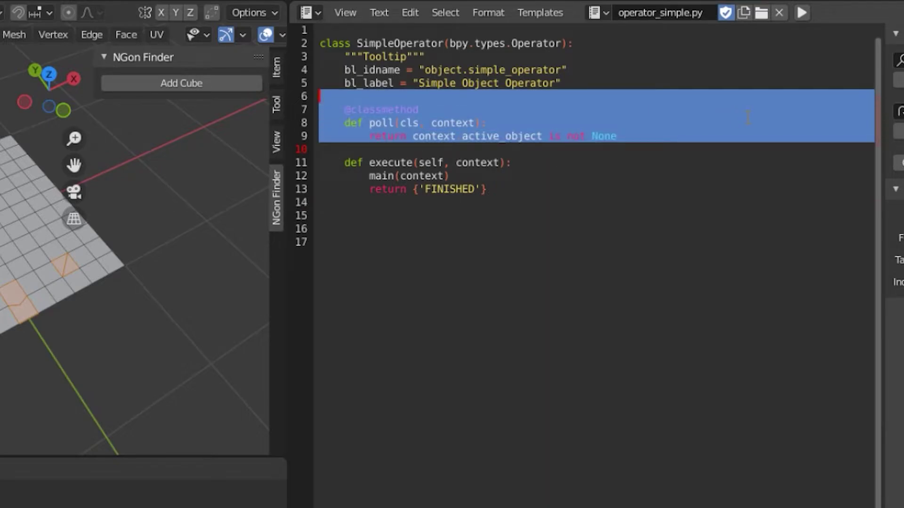
key(Delete)
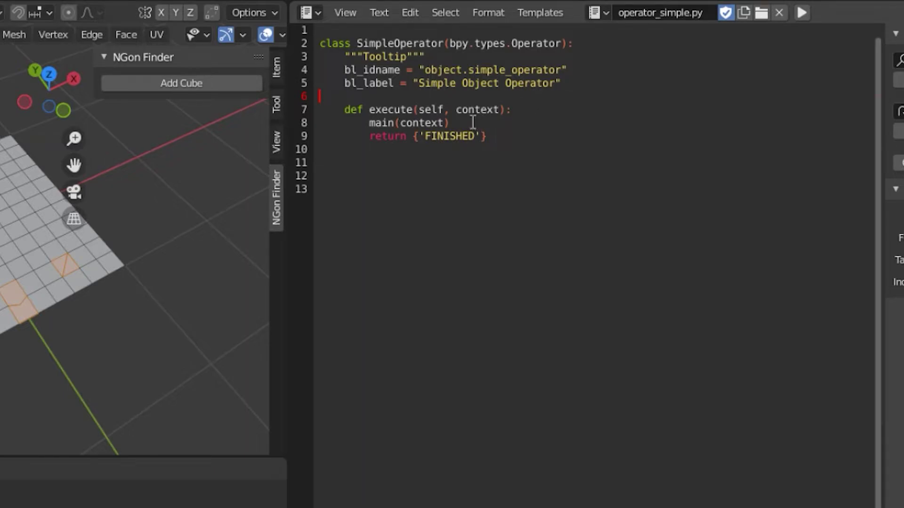
Replace execute's main(context) call with print('Go to hell! maya').
drag(472, 123, 373, 127)
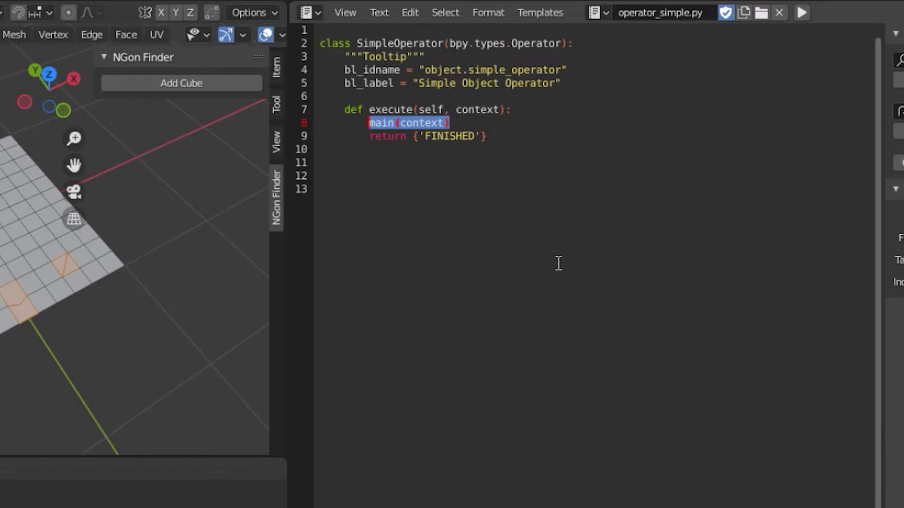
text(print())
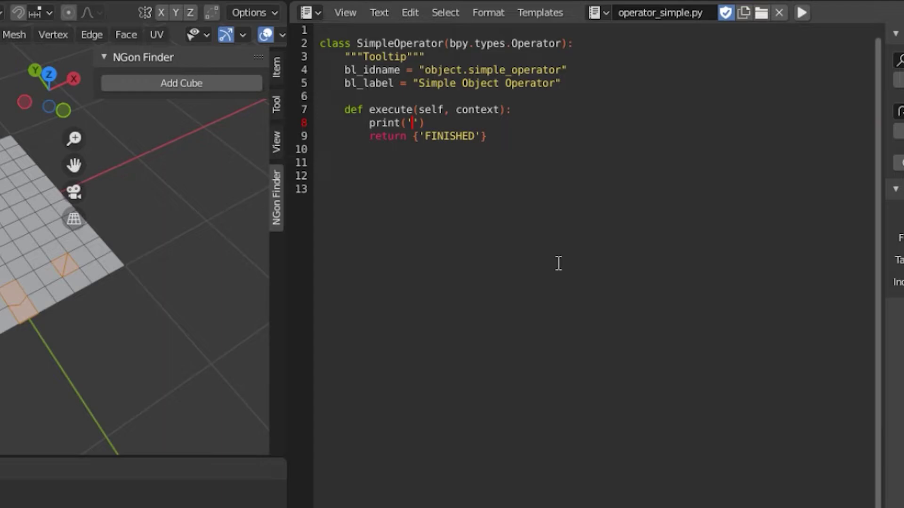
text(Go to )
text(hell!maya)
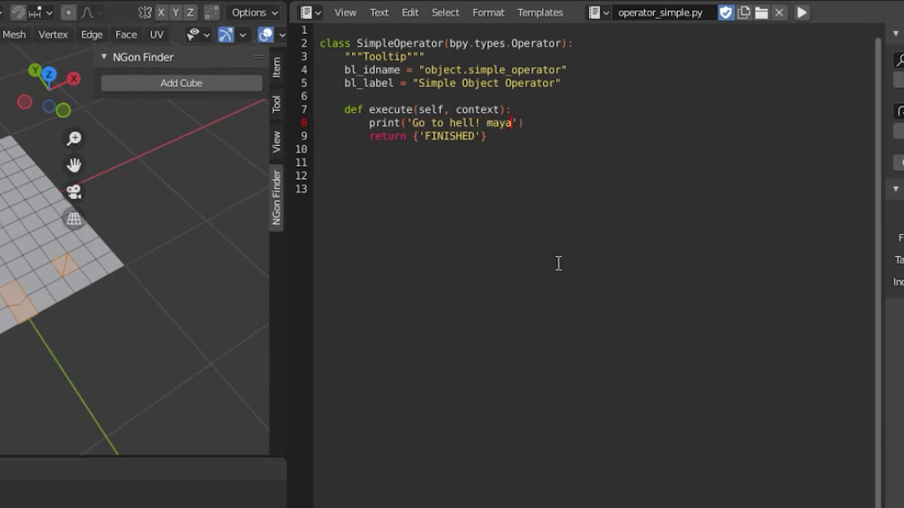
click(612, 125)
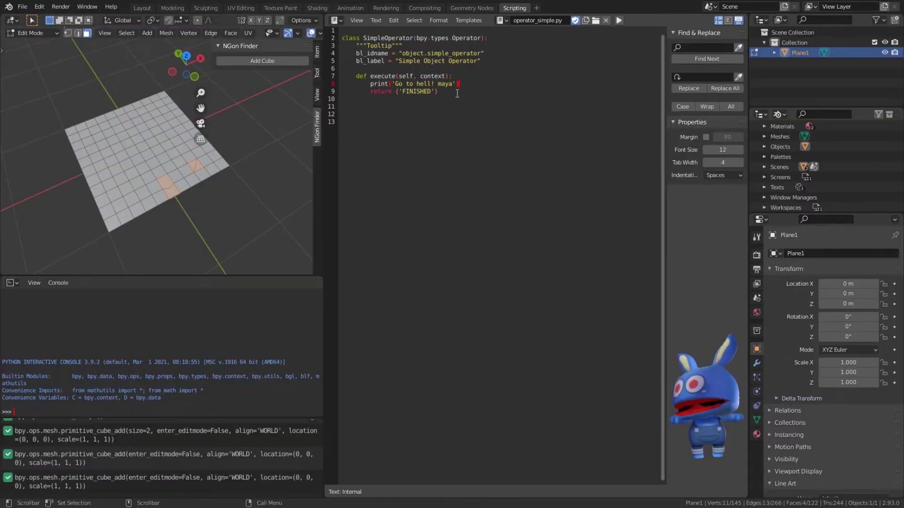
Copy the SimpleOperator class and paste it after the panel class in ui_panel_simple.py.
mouse_move(438, 91)
mouse_down()
mouse_move(406, 92)
mouse_move(343, 38)
mouse_up()
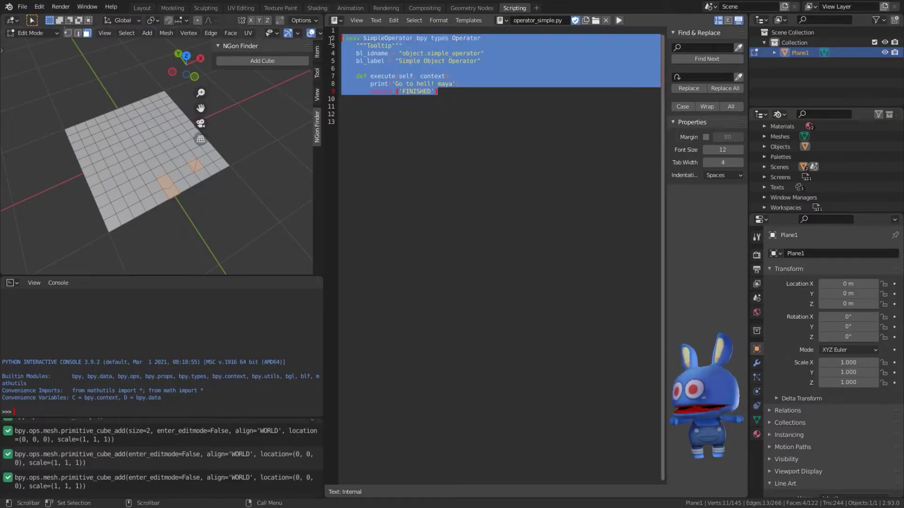
click(502, 20)
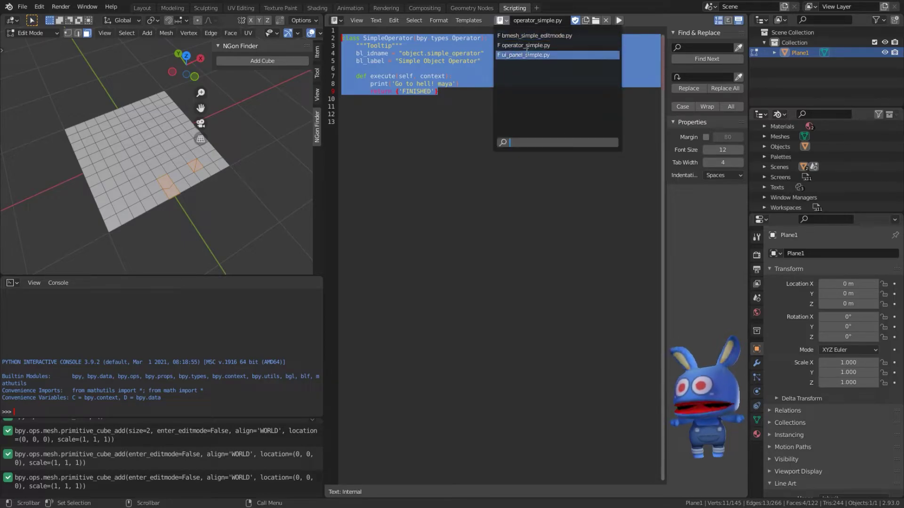
click(533, 55)
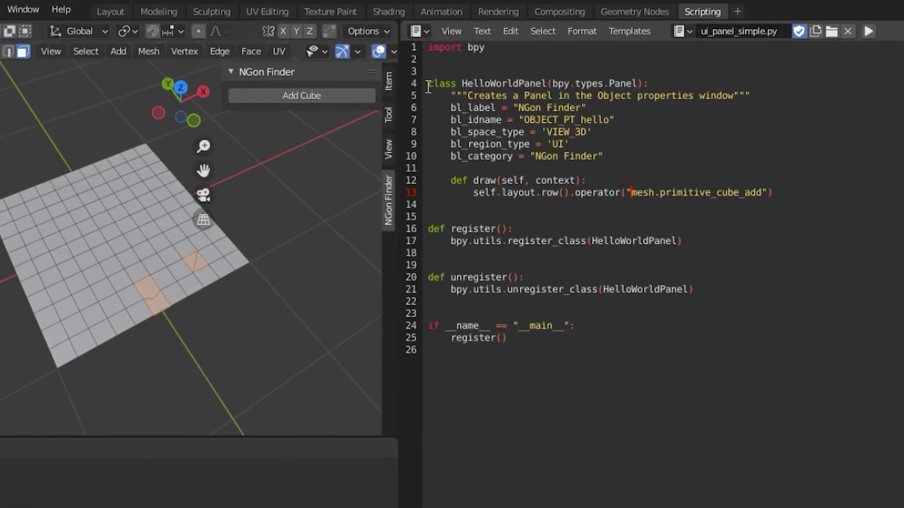
drag(408, 77, 649, 84)
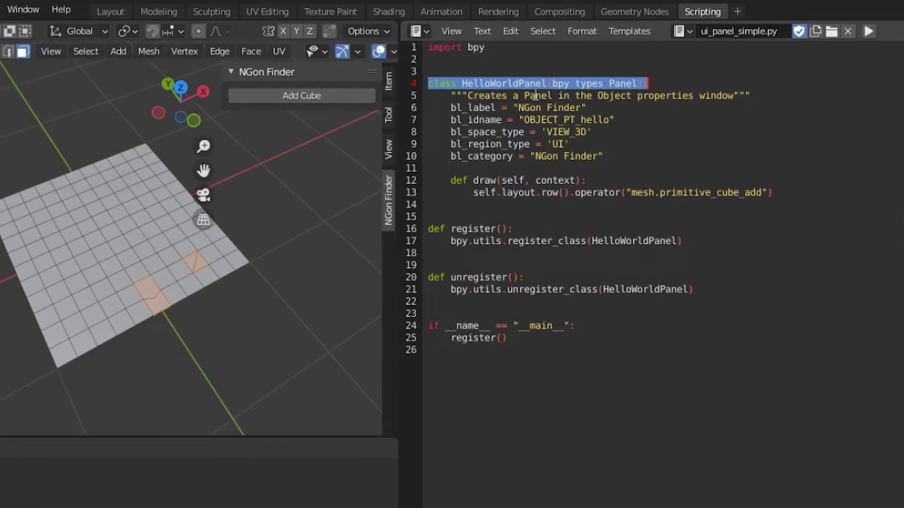
click(432, 203)
key(Return)
key(Return)
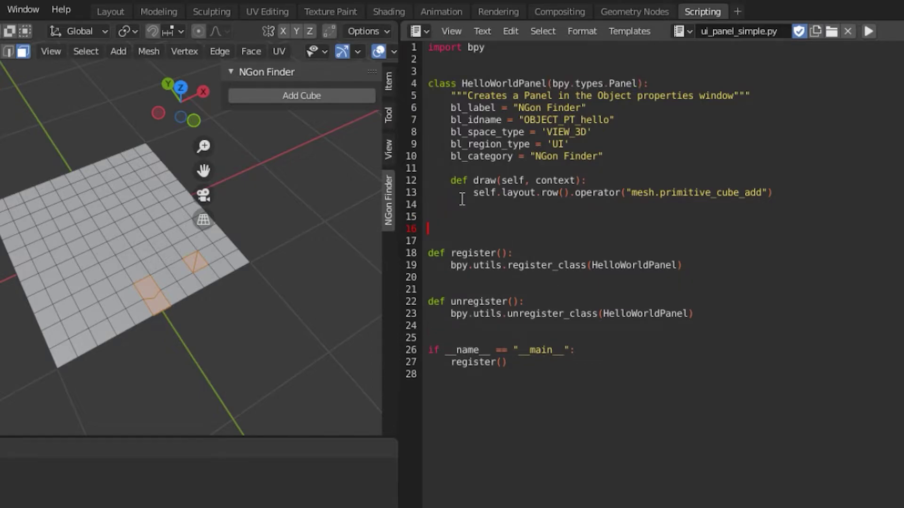
key(Up)
text(class SimpleOperator(bpy.types.Operator):     """Tooltip"""     bl_idname = "object.simple_operator"     bl_label = "Simple Object Operator"      def execute(self, context):         print('Go to hell! maya')         return {'FINISHED'})
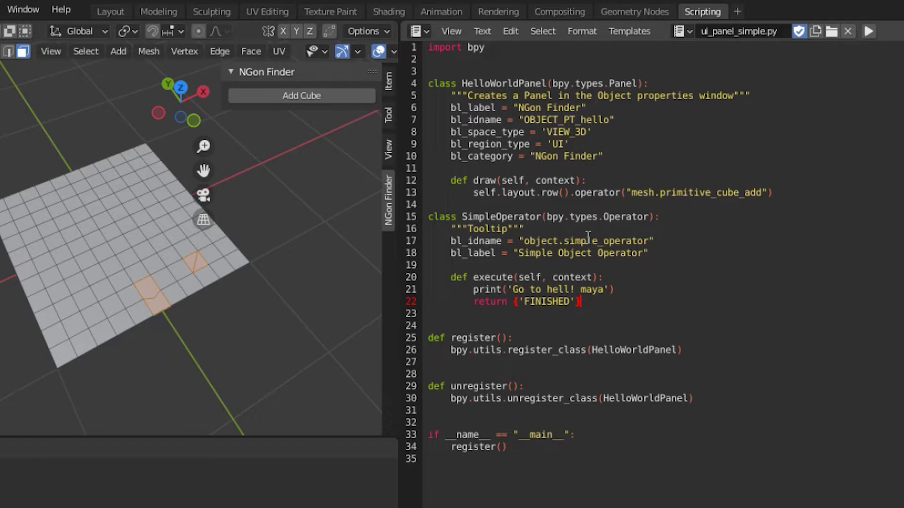
Tidy blank lines so the operator class sits apart from the panel class and register().
click(522, 323)
key(BackSpace)
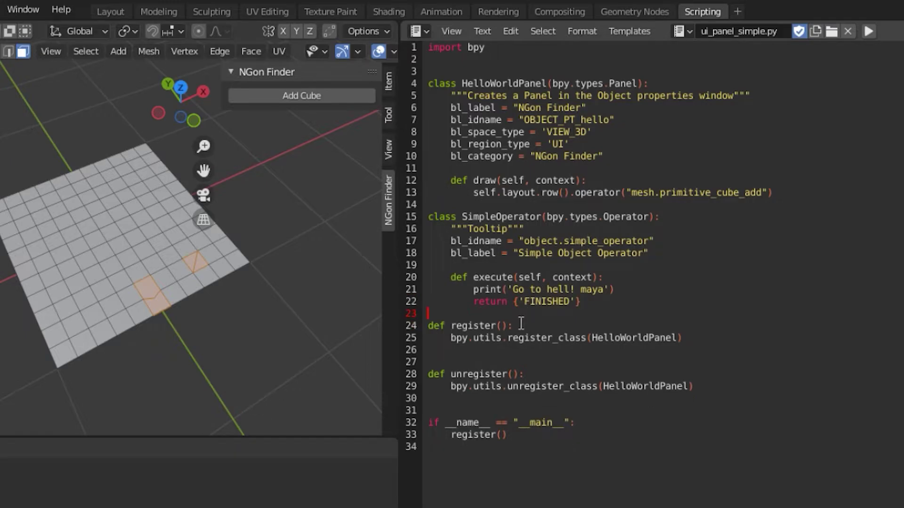
click(452, 206)
key(Return)
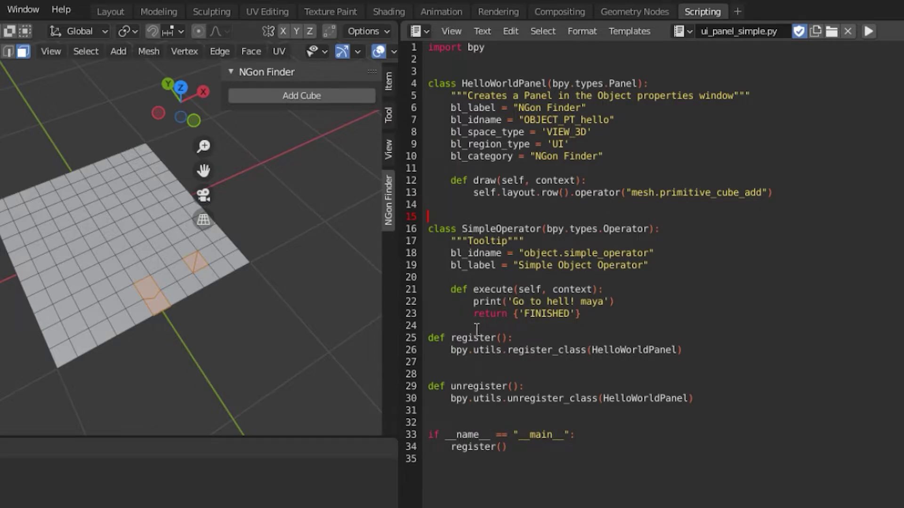
click(438, 324)
key(Return)
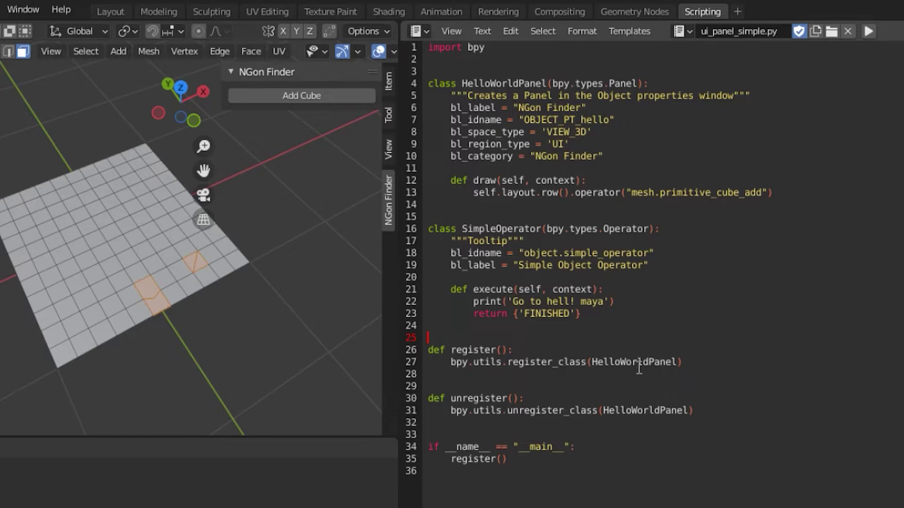
Duplicate the HelloWorldPanel register_class and unregister_class lines.
click(702, 361)
drag(702, 362, 701, 353)
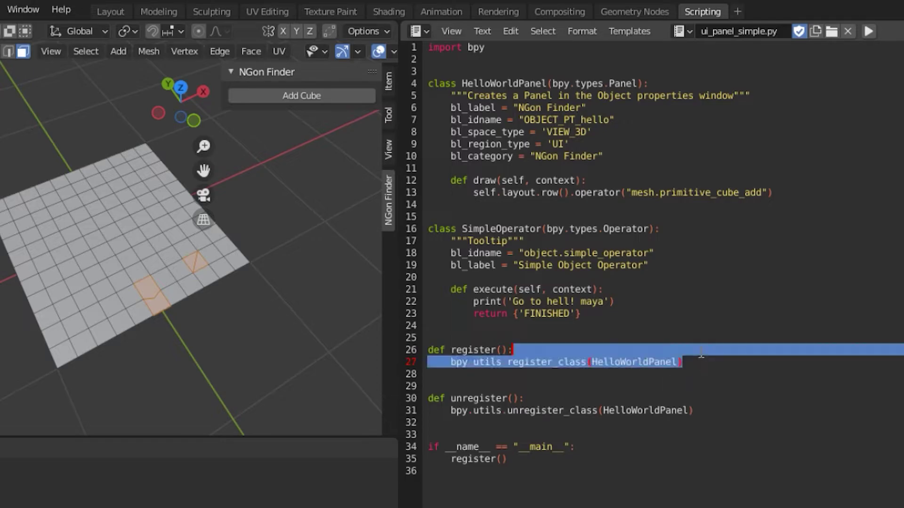
key(ctrl+c)
click(685, 362)
key(ctrl+v)
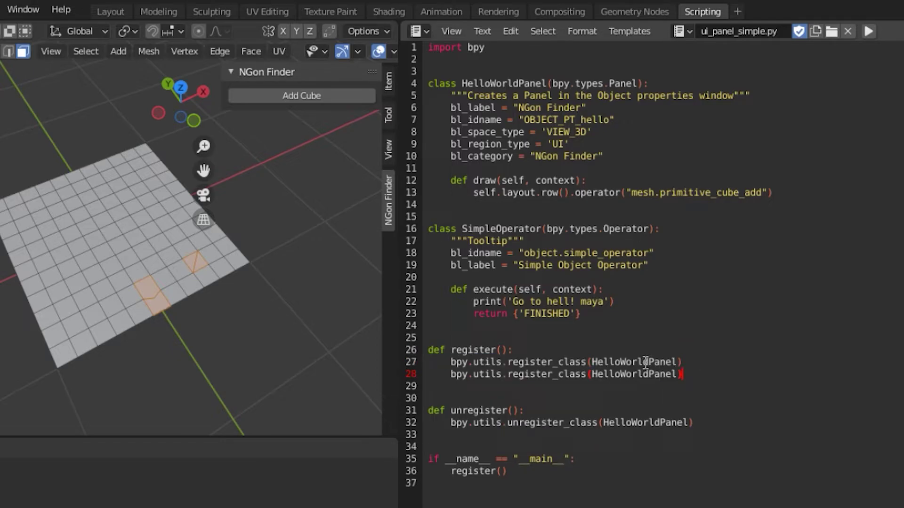
drag(706, 423, 707, 418)
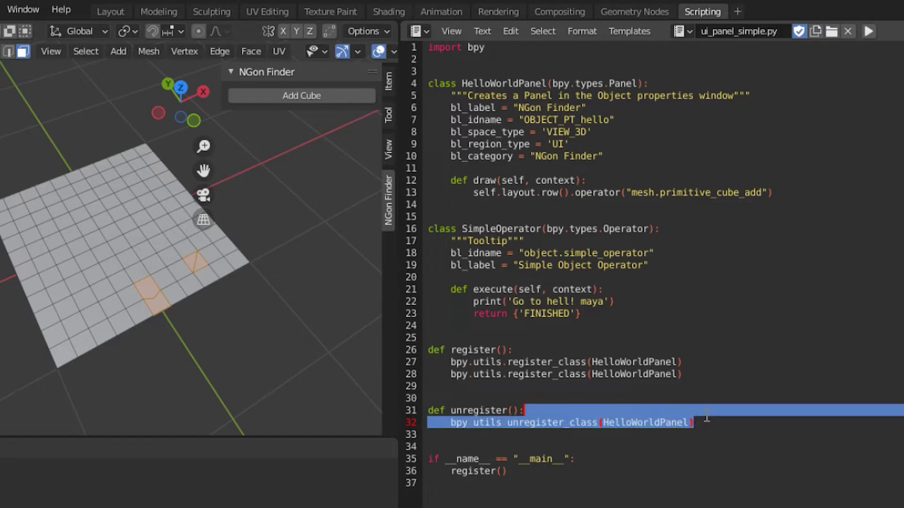
key(ctrl+c)
click(707, 418)
key(ctrl+v)
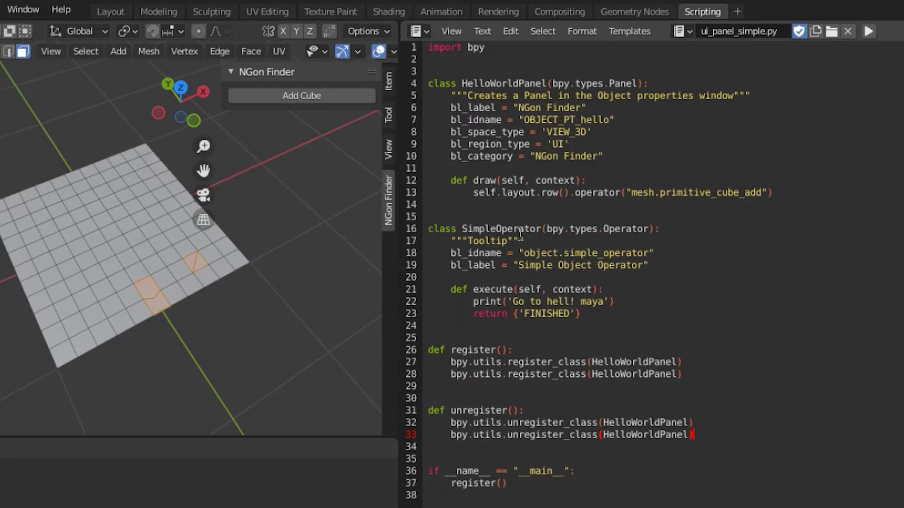
Change the class name in both duplicated calls to SimpleOperator.
double_click(513, 226)
key(ctrl+c)
double_click(628, 374)
key(ctrl+v)
double_click(655, 435)
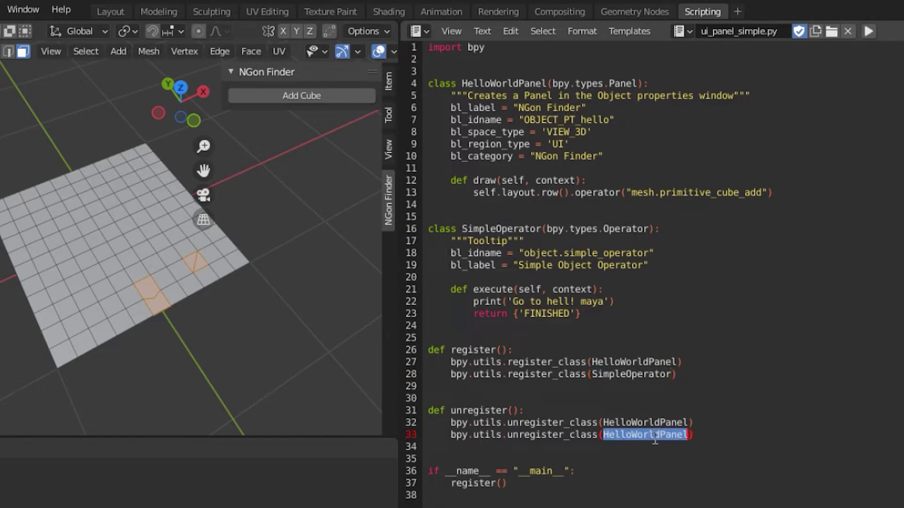
key(ctrl+v)
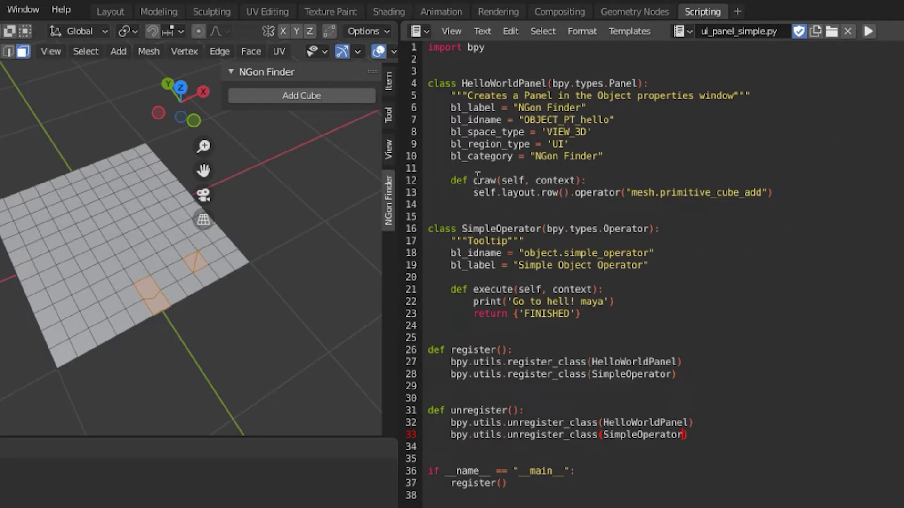
Replace mesh.primitive_cube_add on line 13 with object.simple_operator and rerun the script.
drag(473, 193, 626, 193)
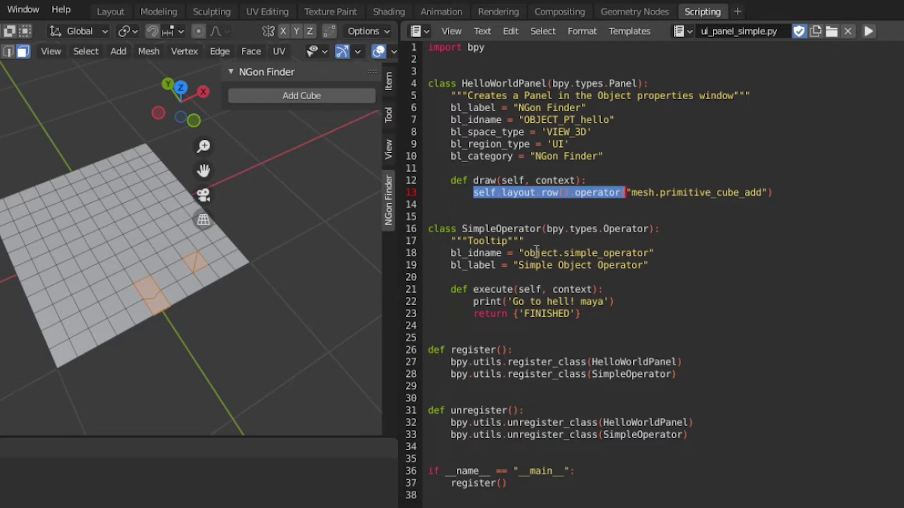
click(575, 241)
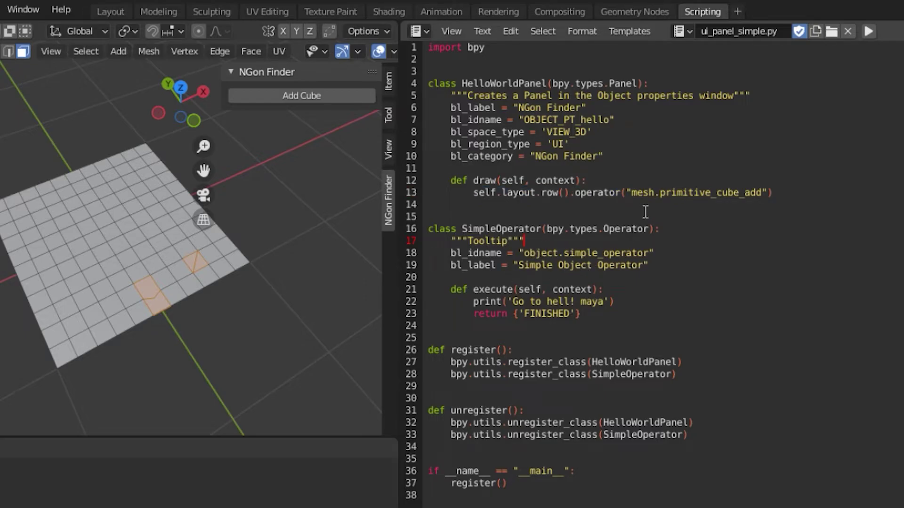
drag(633, 195, 766, 199)
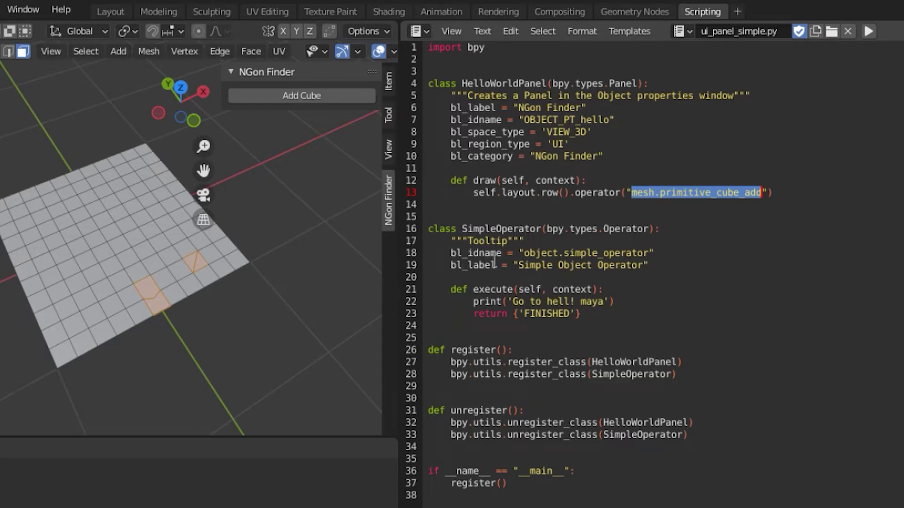
drag(523, 253, 649, 255)
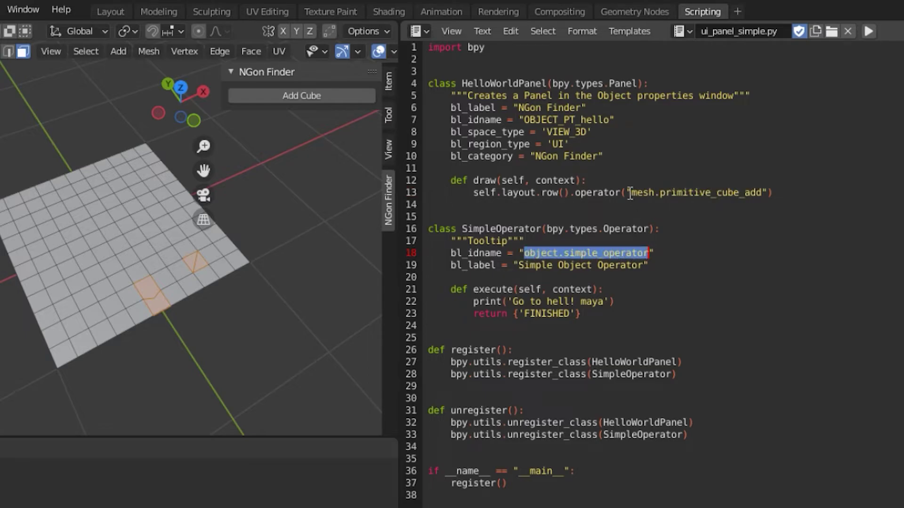
drag(632, 193, 765, 194)
key(ctrl+v)
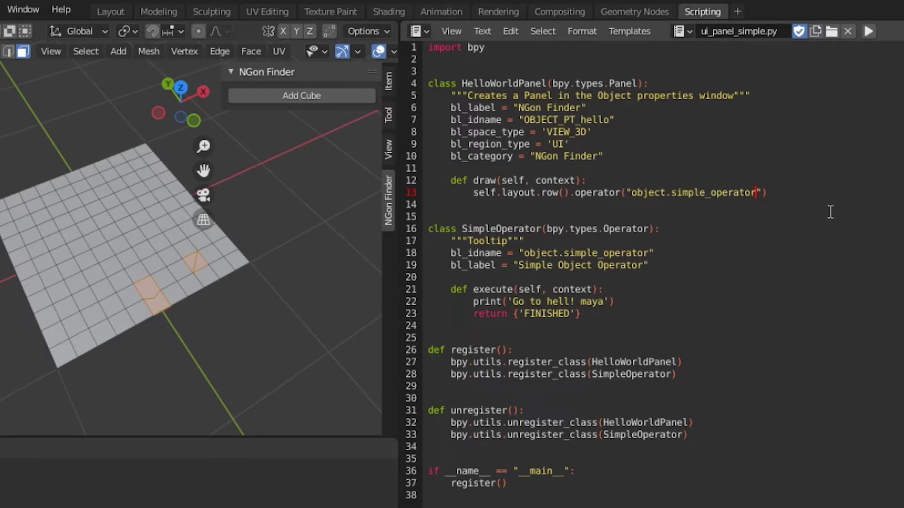
click(868, 31)
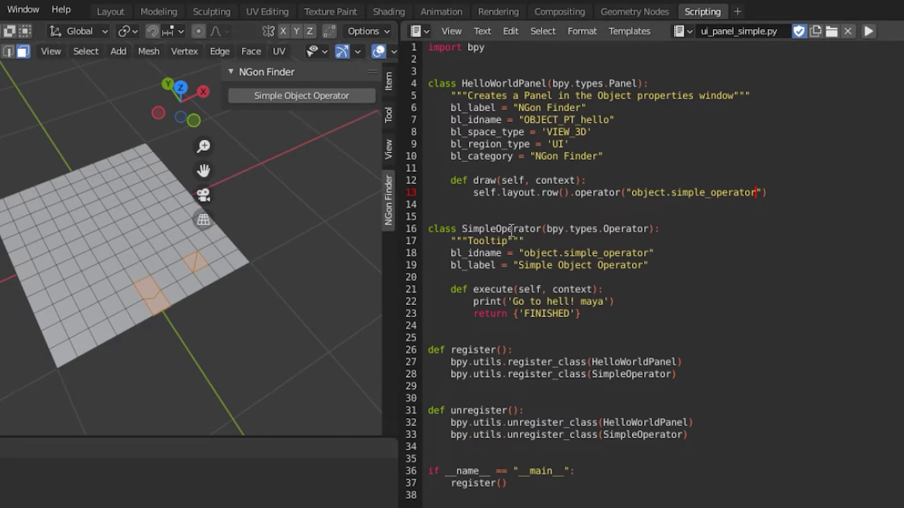
Change the operator's bl_label to 'Find', rerun the script, and try the Find button.
drag(518, 267, 644, 272)
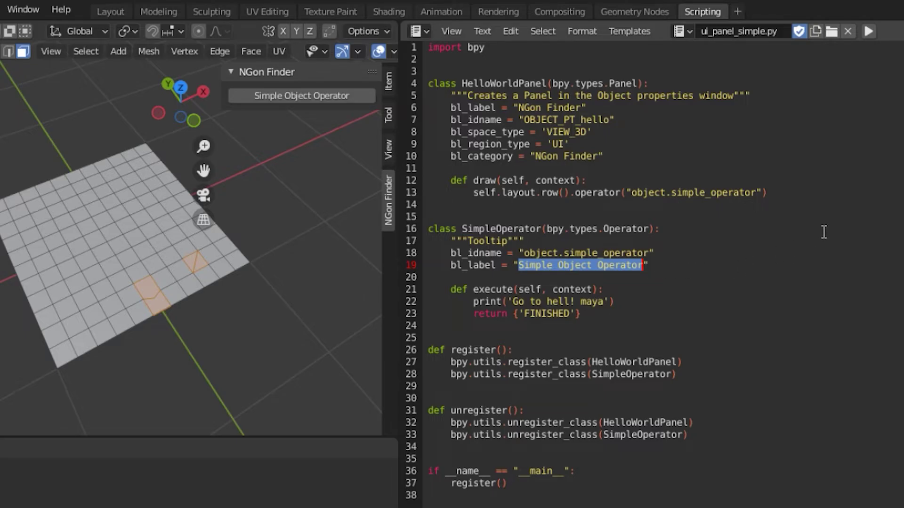
text(Find)
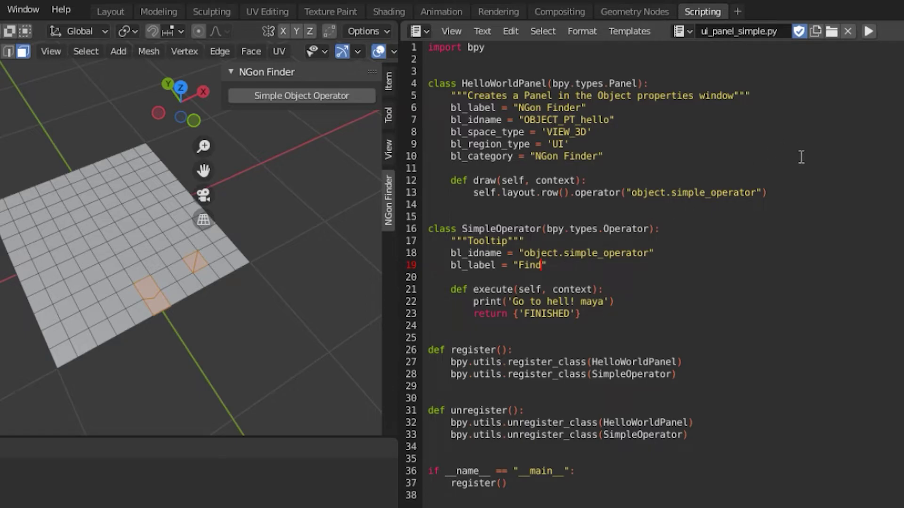
click(867, 32)
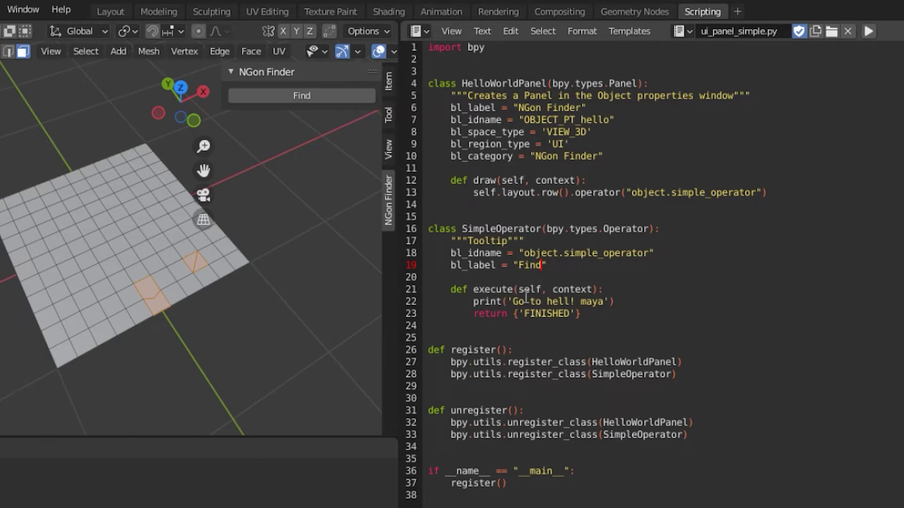
click(324, 96)
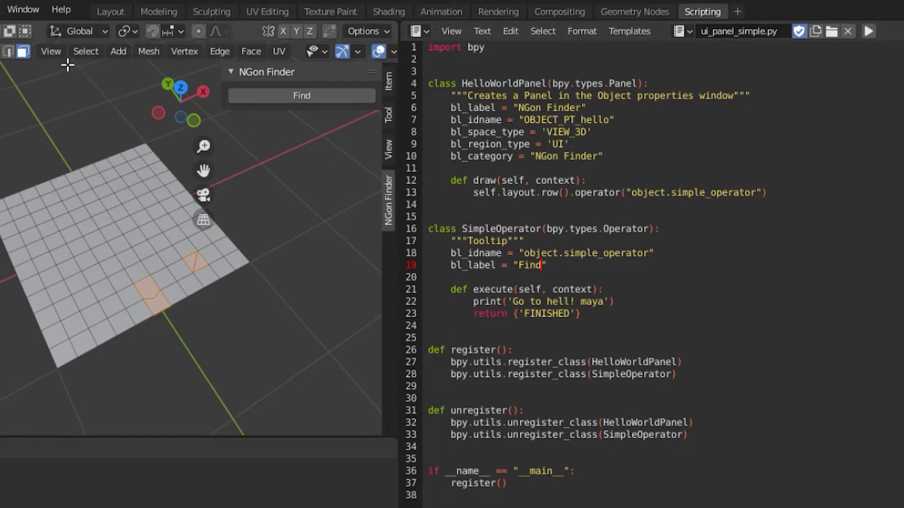
Check the system console for Find's 'Go to hell! maya' message, then hide it.
click(29, 9)
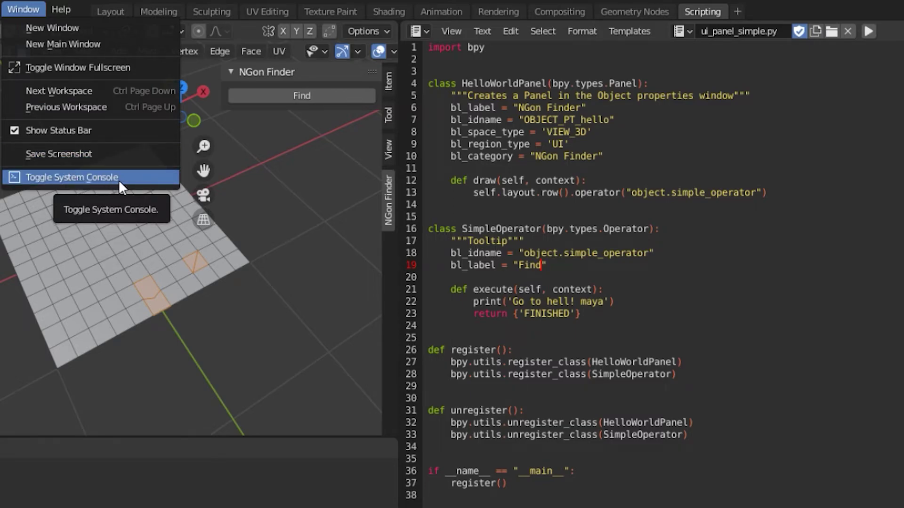
click(139, 182)
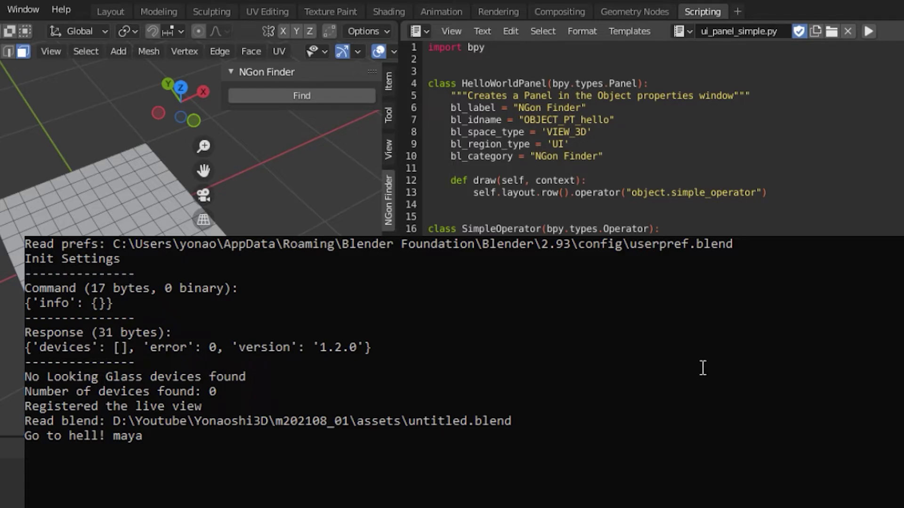
key(alt+Tab)
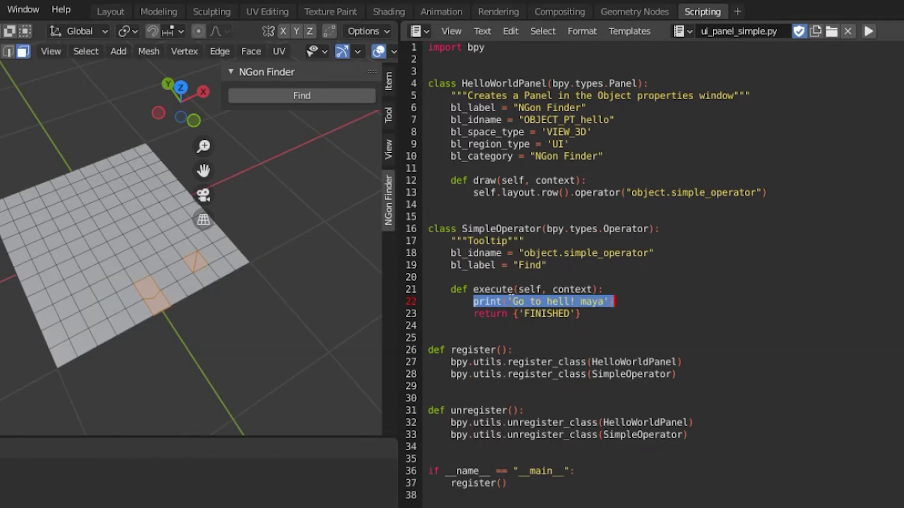
click(679, 33)
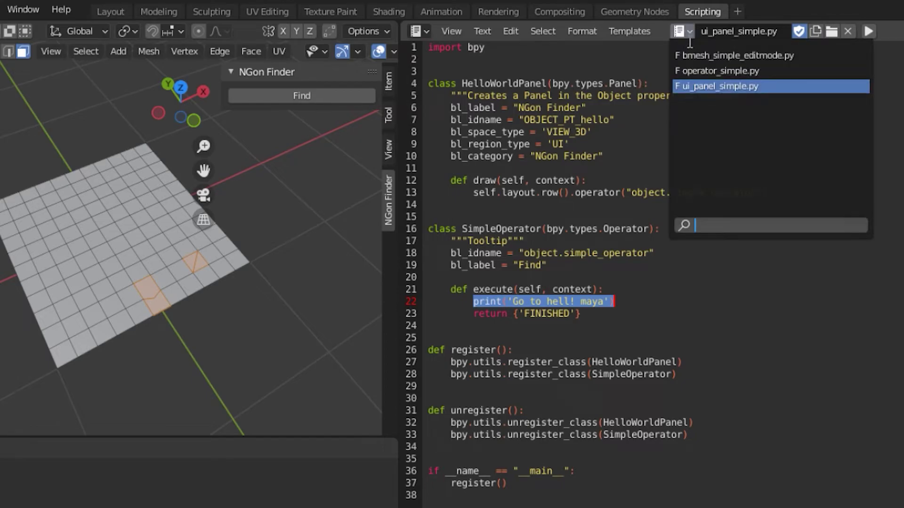
Add 'import bmesh' beneath 'import bpy' on line 2 of ui_panel_simple.py.
click(712, 56)
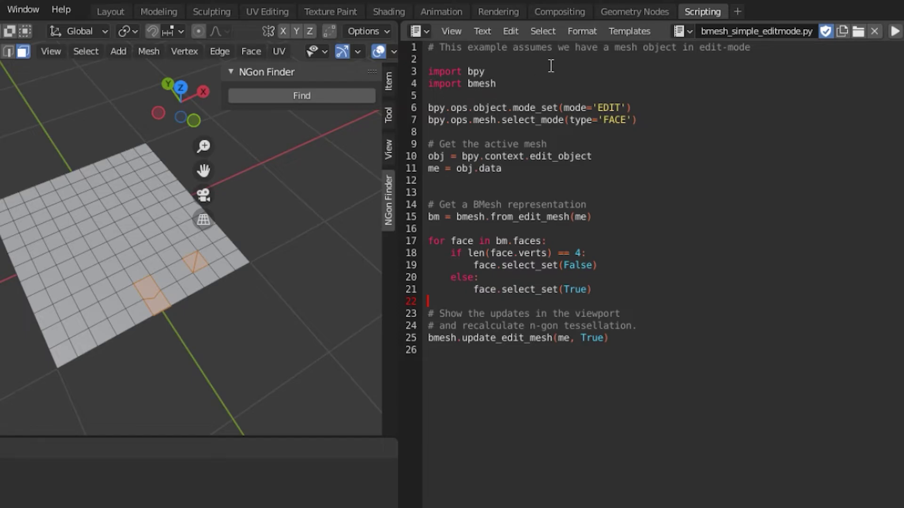
click(508, 84)
key(shift+Up)
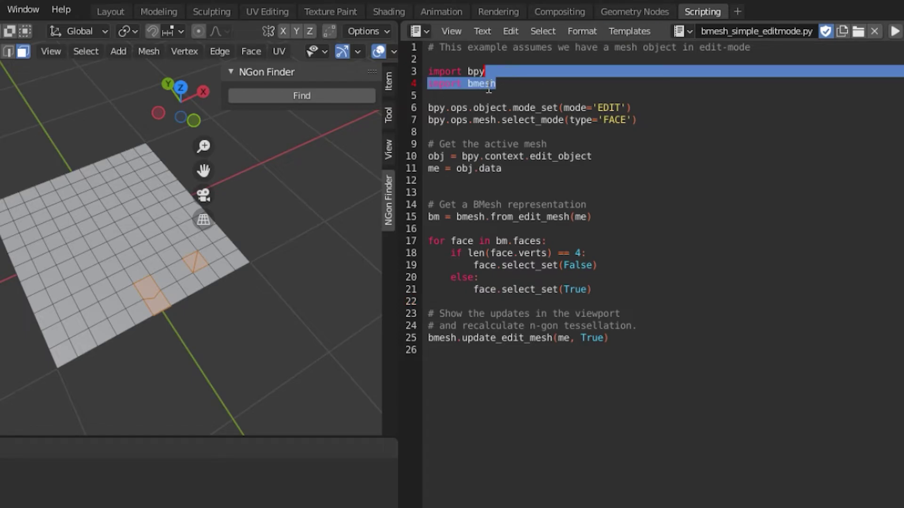
click(678, 31)
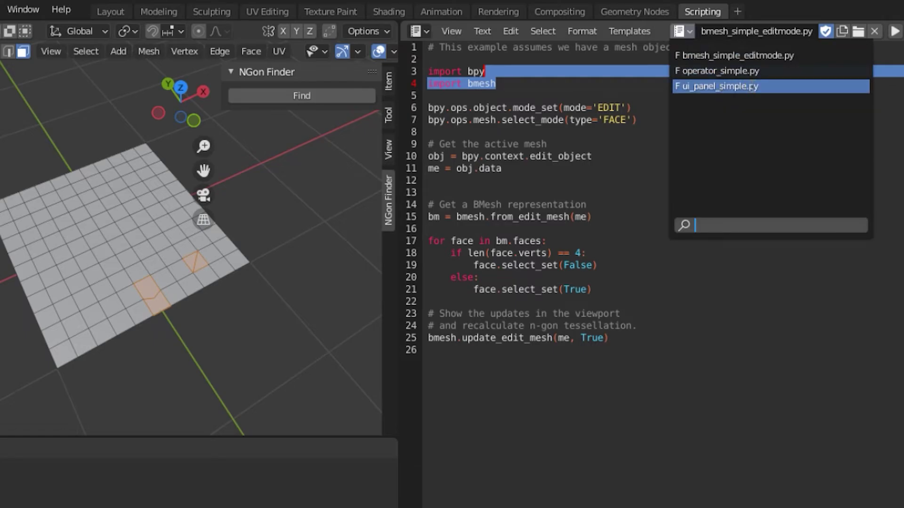
click(752, 86)
click(535, 48)
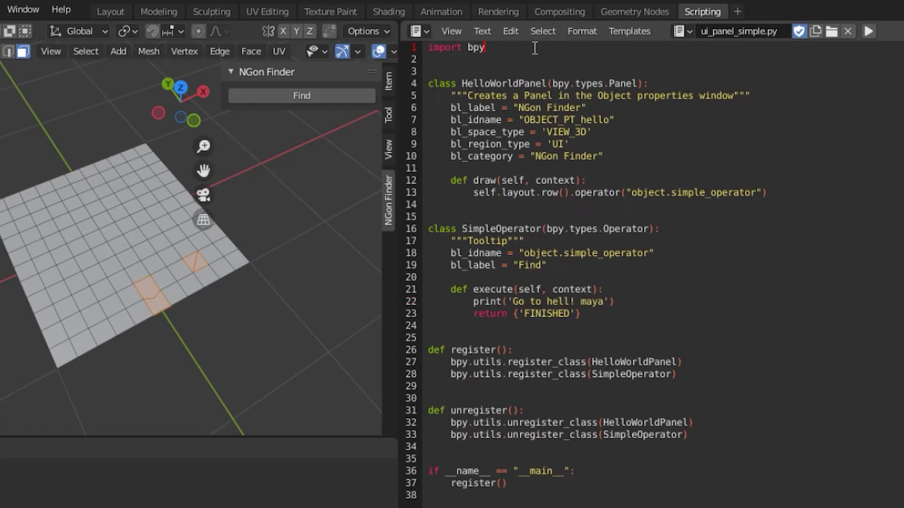
key(Return)
text(import bmesh)
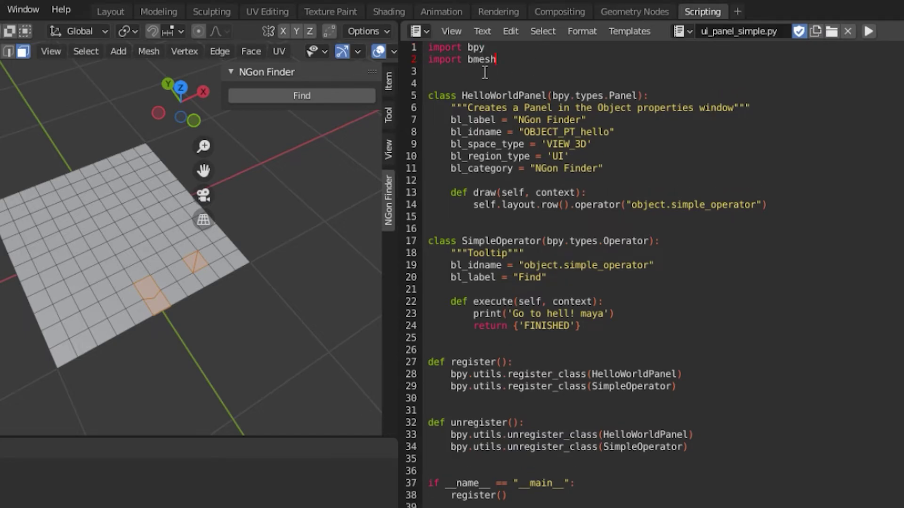
Copy the bmesh face-selection code from bmesh_simple_editmode.py and select ui_panel_simple.py's print line.
click(681, 31)
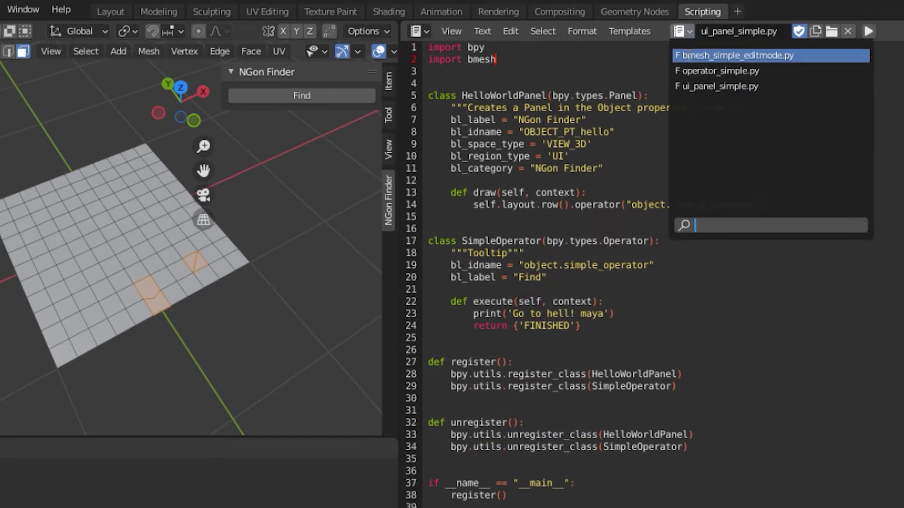
click(705, 56)
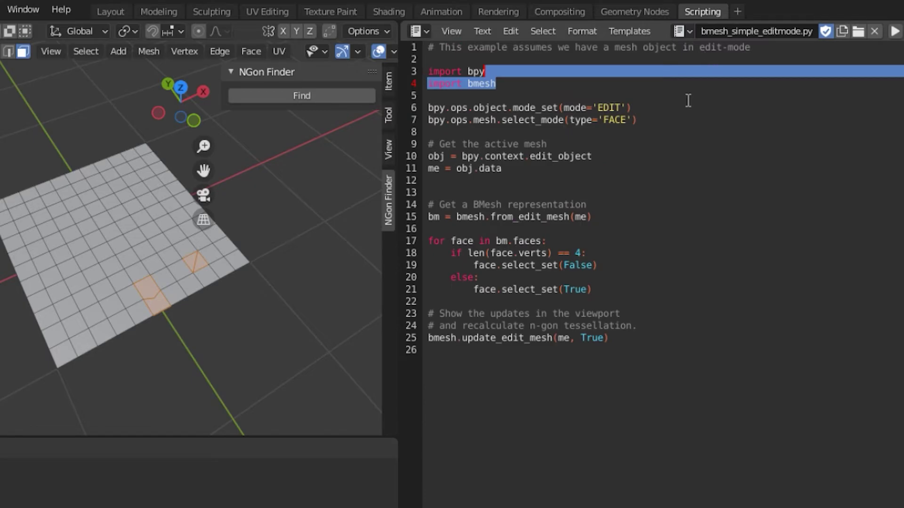
click(445, 108)
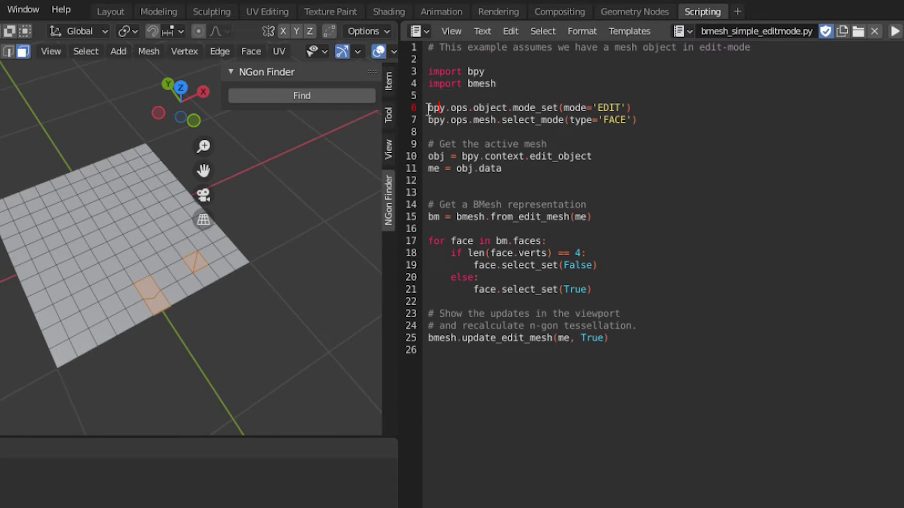
mouse_move(427, 108)
mouse_down()
mouse_move(649, 227)
mouse_move(689, 338)
mouse_up()
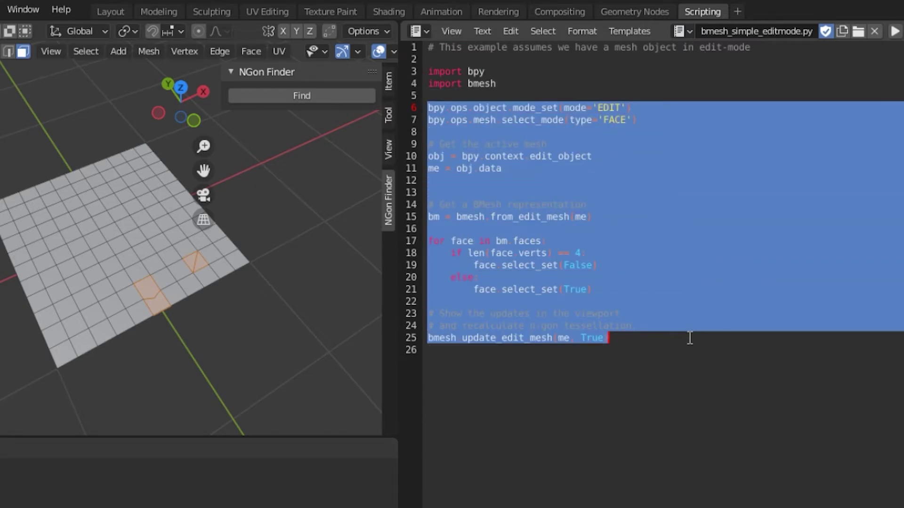
click(681, 31)
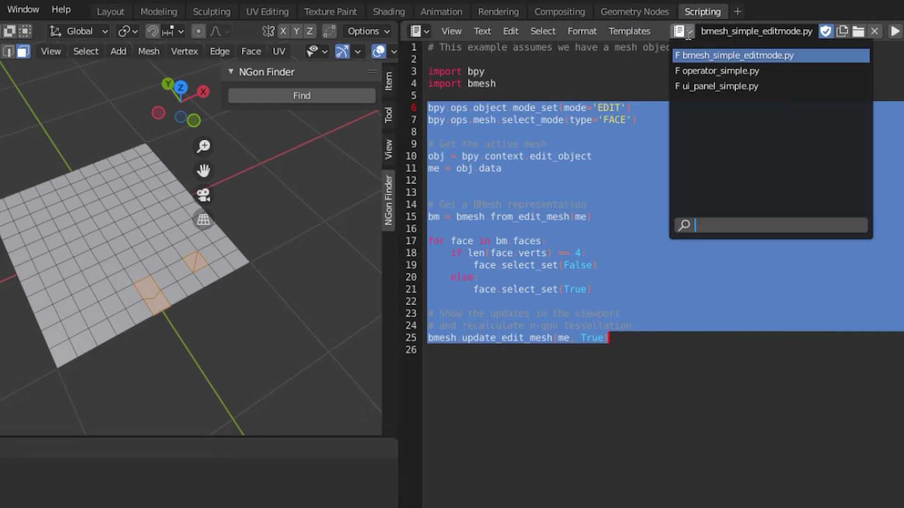
click(713, 86)
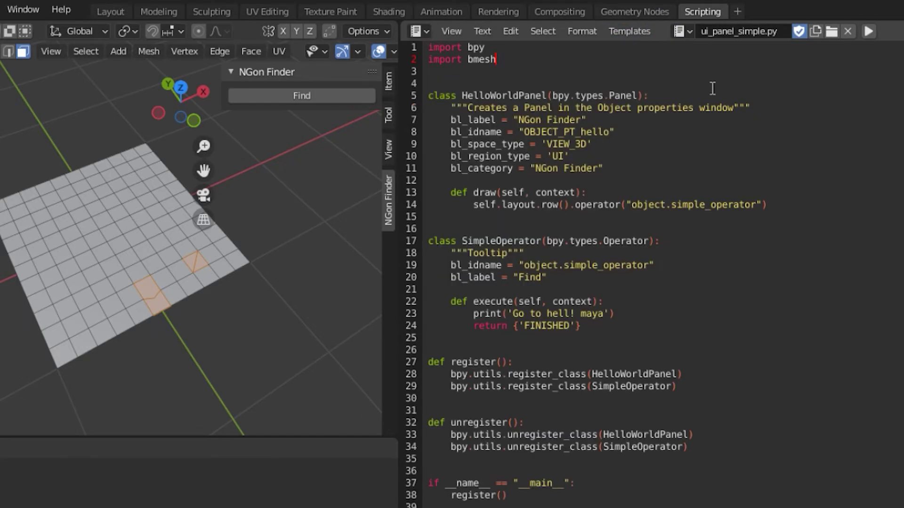
drag(631, 313, 475, 320)
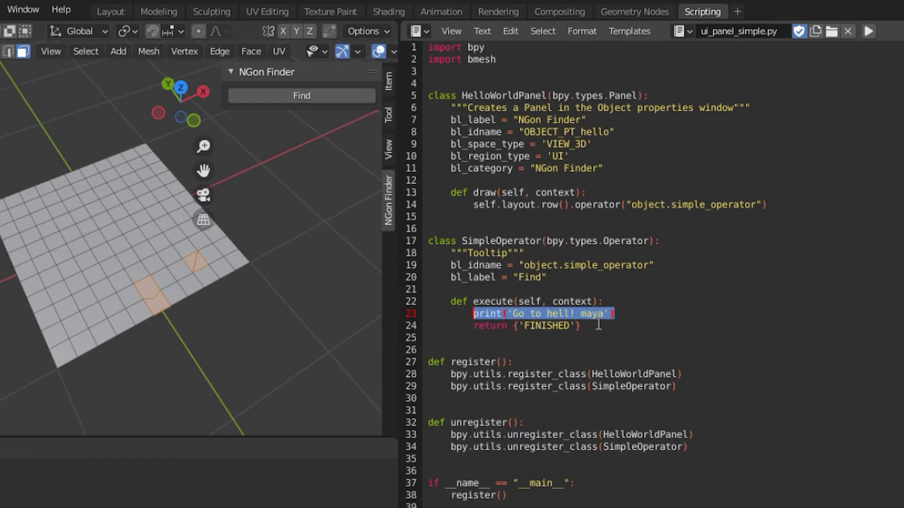
Paste the bmesh code over the print line and indent the first lines into execute().
key(ctrl+v)
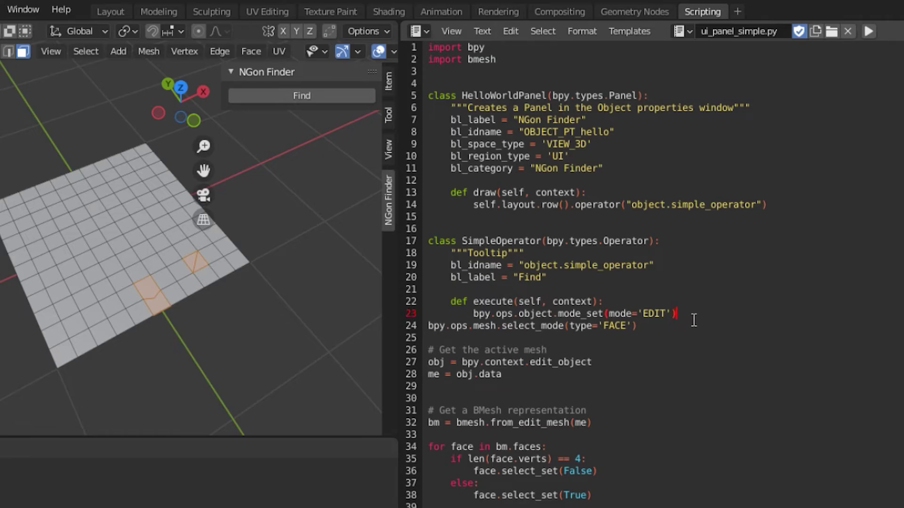
key(Right)
key(Tab)
key(Tab)
key(Down)
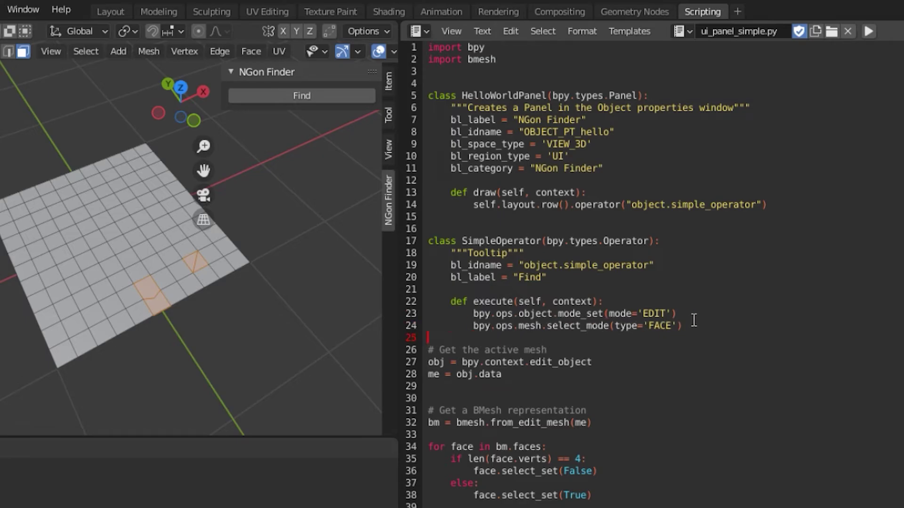
key(Down)
key(Tab)
key(Tab)
key(Down)
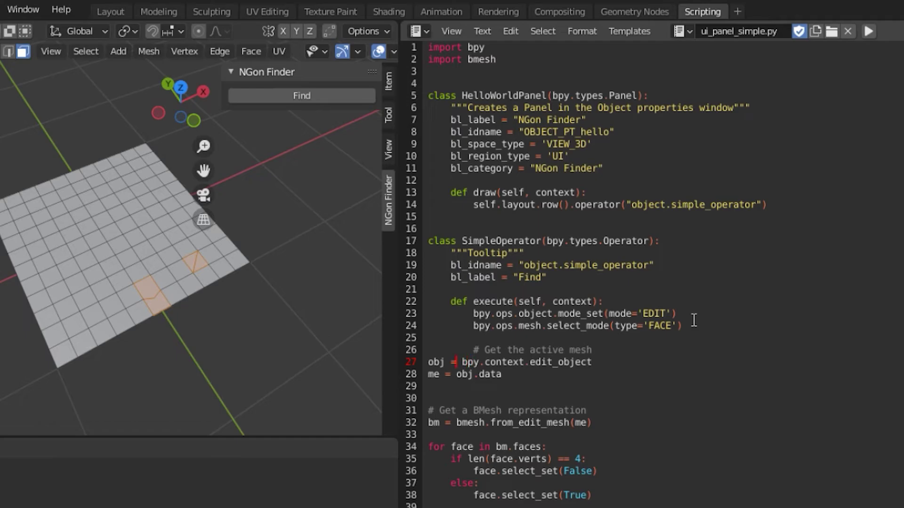
key(Left)
key(Left)
key(Left)
key(Tab)
key(Tab)
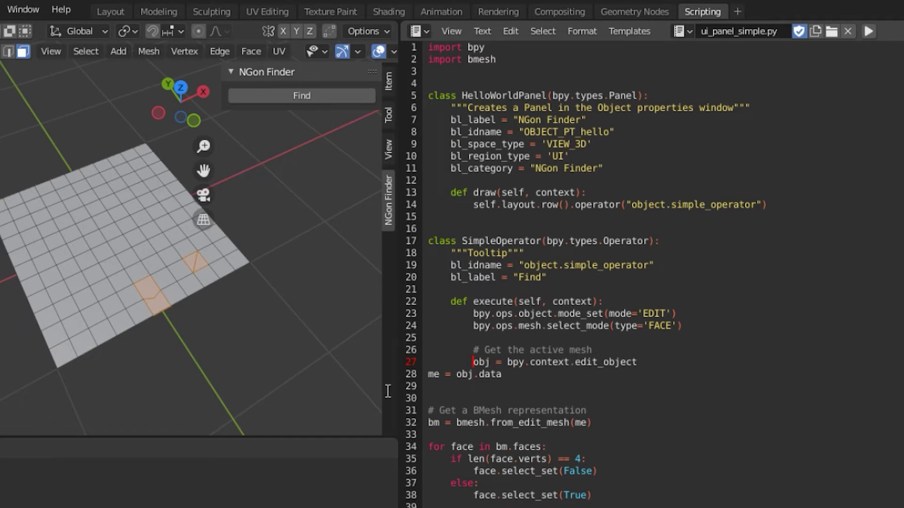
click(434, 375)
Indent the remaining pasted lines, aligning else with its if, through return {'FINISHED'}.
key(Tab)
key(Tab)
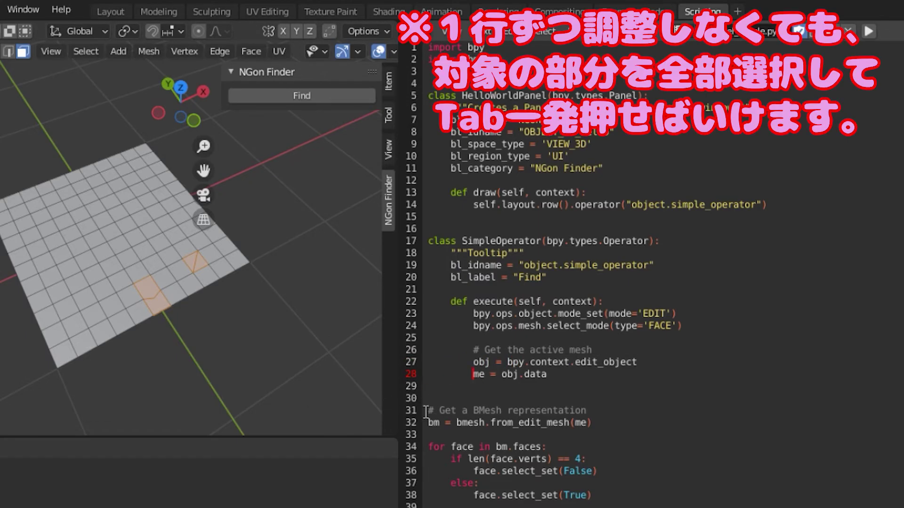
key(Down)
key(Down)
key(Down)
key(Tab)
key(Tab)
key(Down)
key(Tab)
key(Tab)
click(429, 446)
key(Tab)
key(Tab)
key(Down)
key(Tab)
key(Tab)
key(Down)
key(Tab)
key(Tab)
click(449, 482)
key(Tab)
key(Tab)
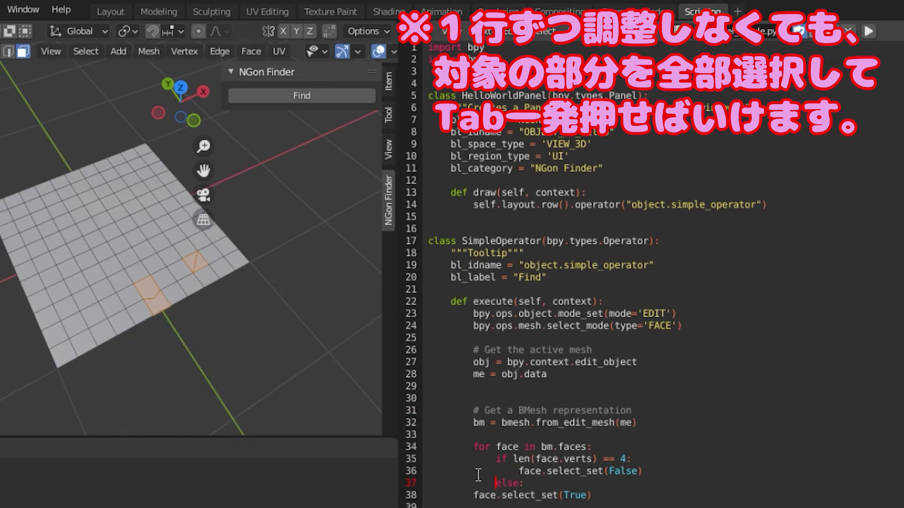
key(Down)
key(Tab)
key(Up)
key(Down)
key(Tab)
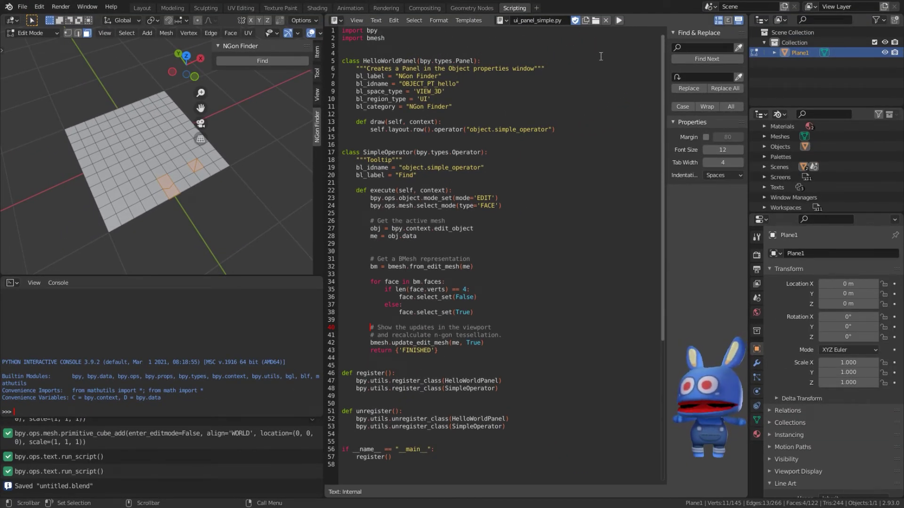
Rerun the script and test Find, which reselects only the two n-gon faces after box-selecting others.
click(619, 21)
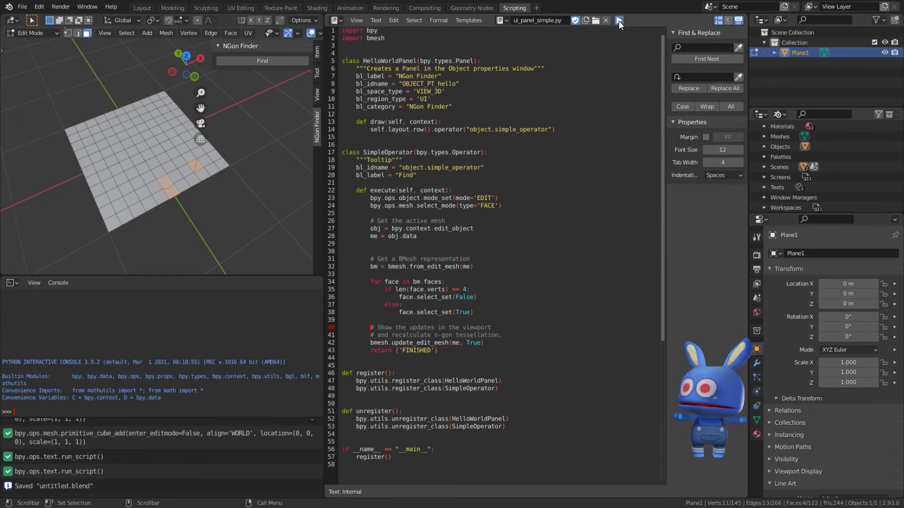
click(246, 160)
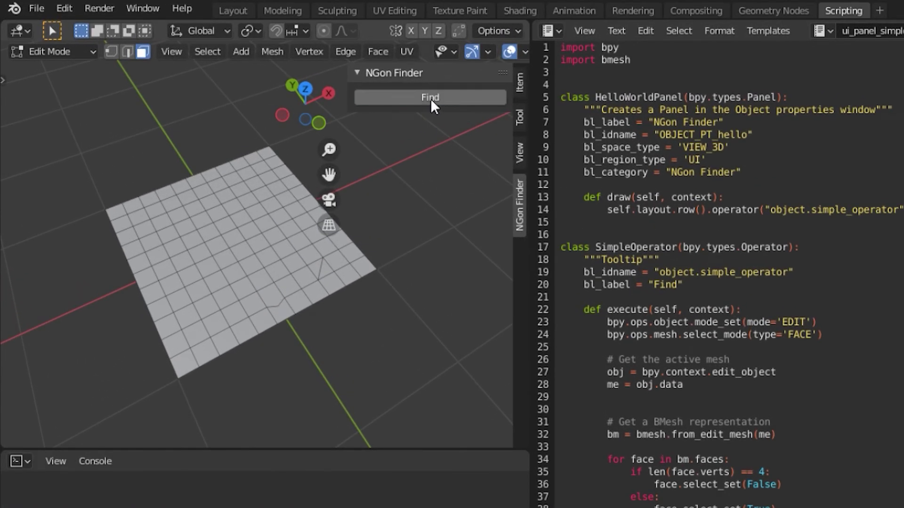
click(431, 98)
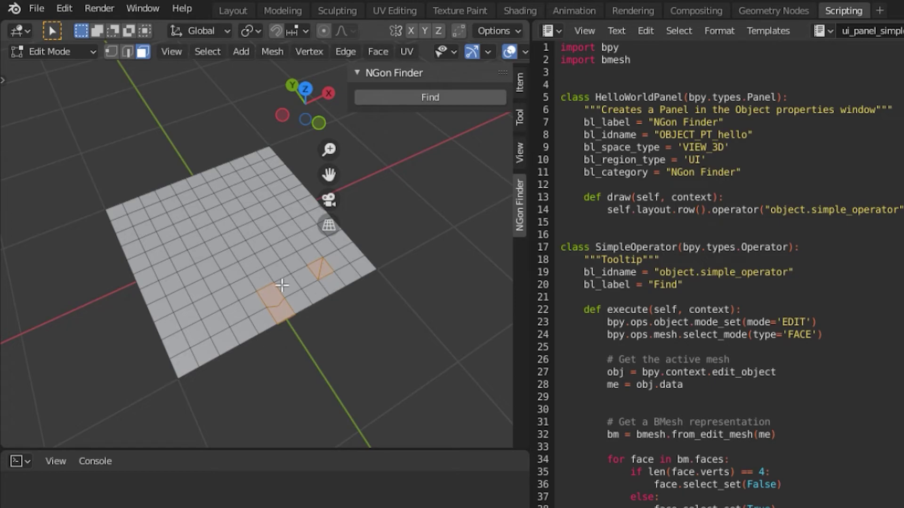
click(416, 288)
click(441, 98)
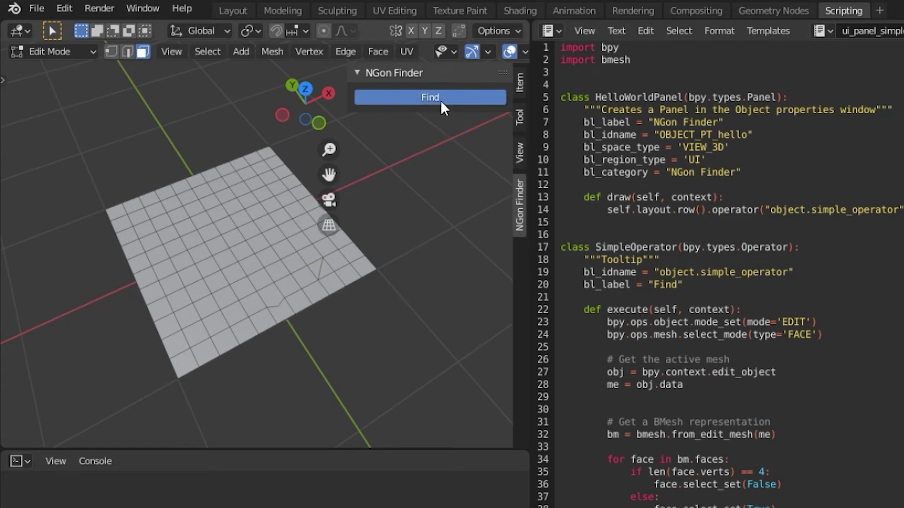
click(198, 240)
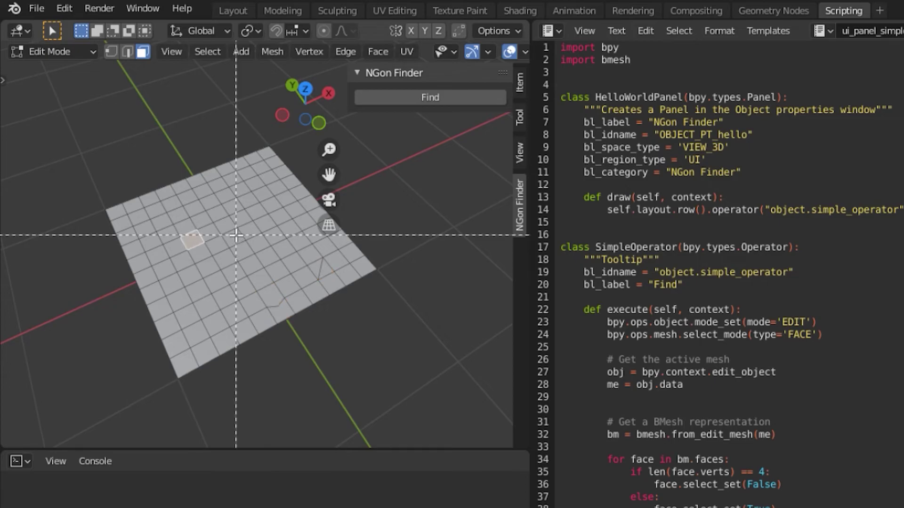
drag(146, 273, 282, 202)
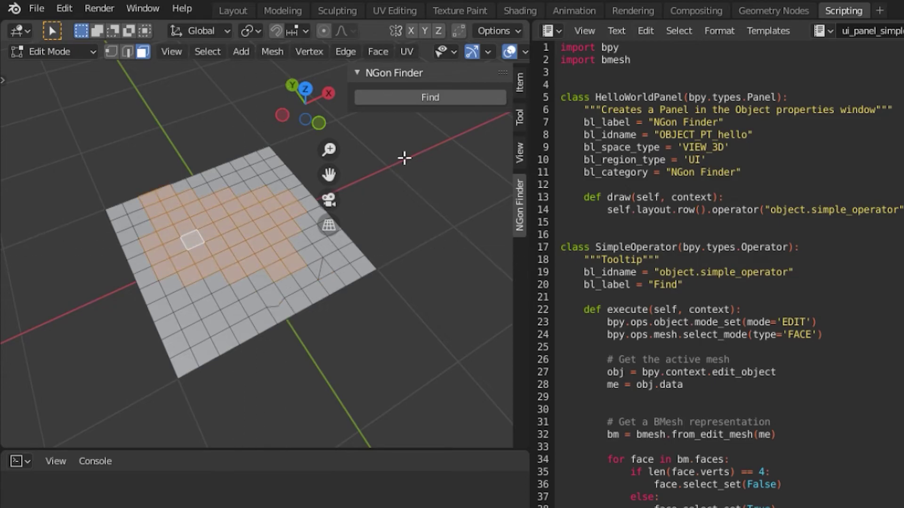
click(435, 101)
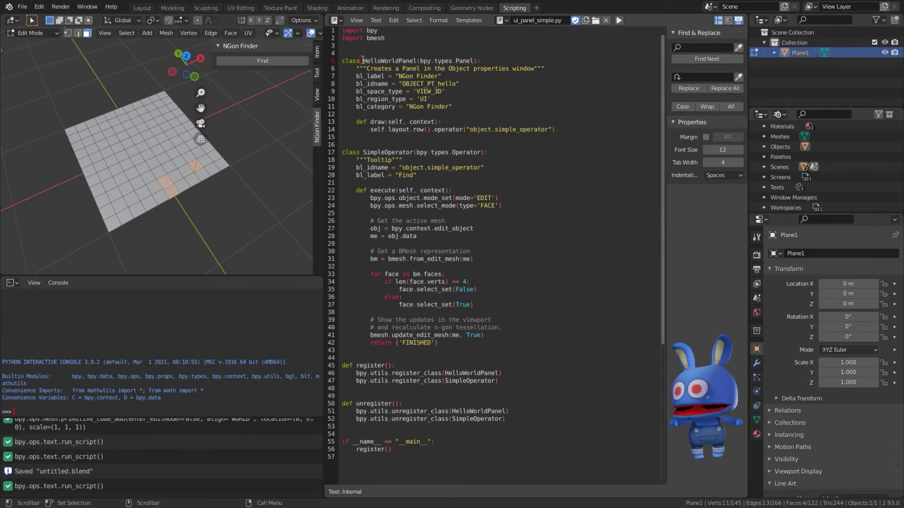
Review the Hello and Simple class names, then save the file as untitled.blend.
drag(361, 61, 381, 63)
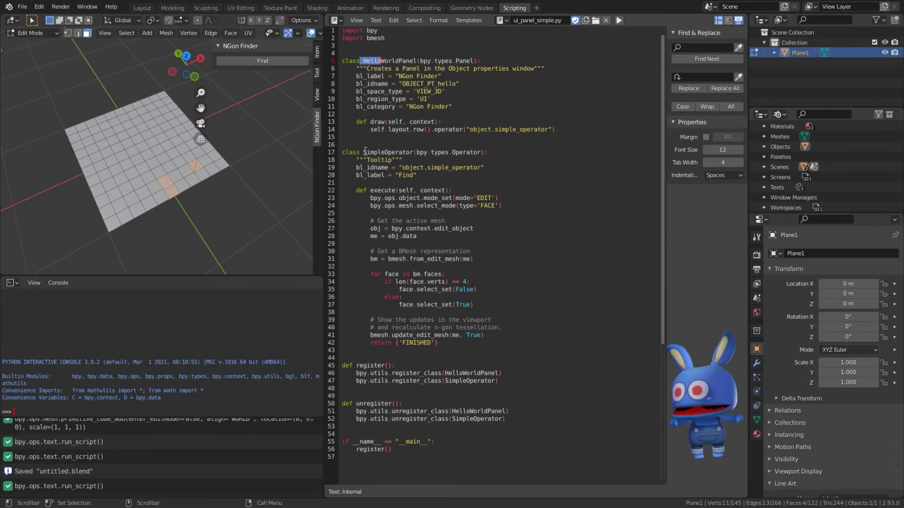
drag(363, 152, 386, 153)
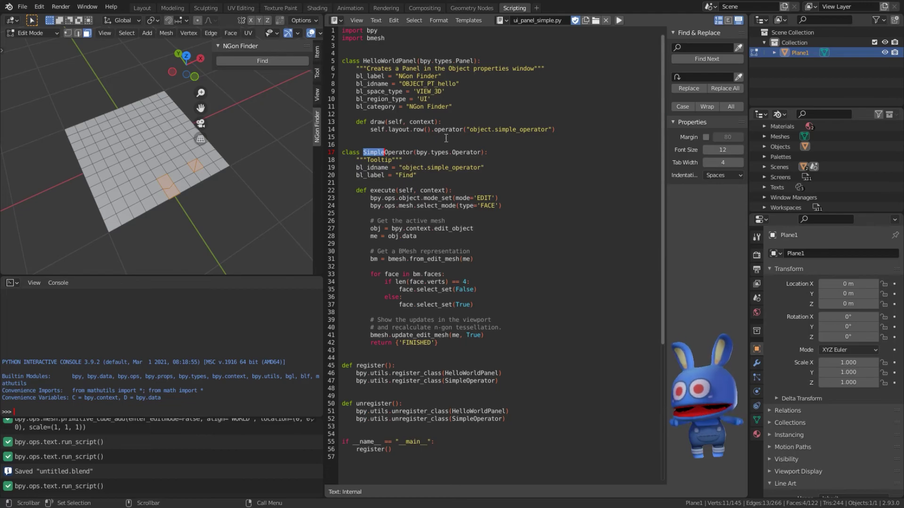
click(508, 91)
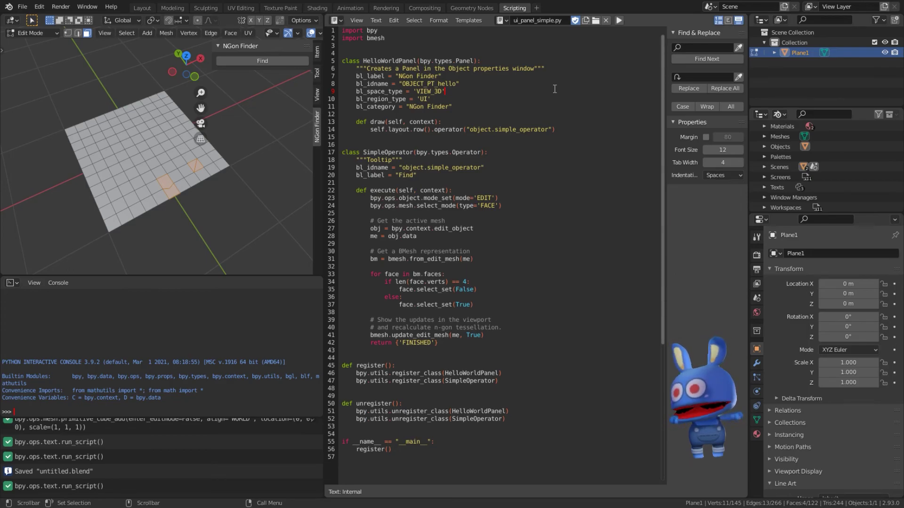
key(ctrl+s)
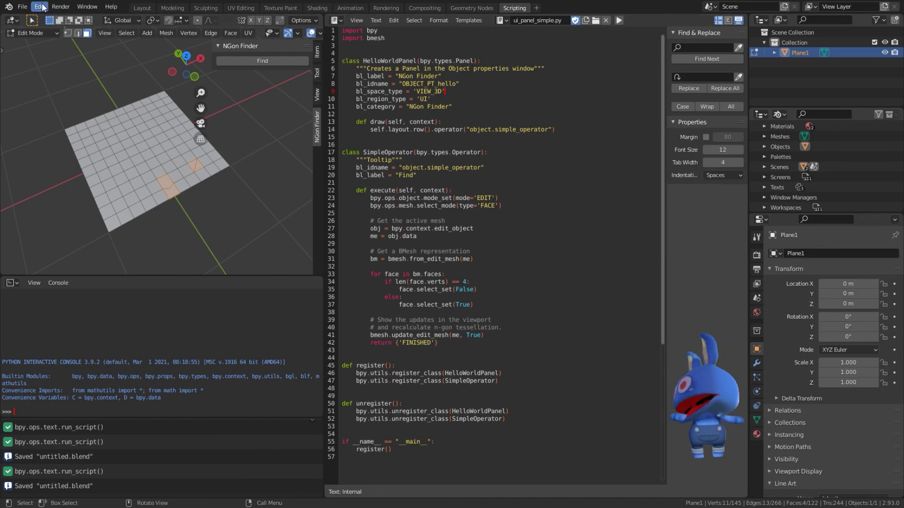
click(39, 7)
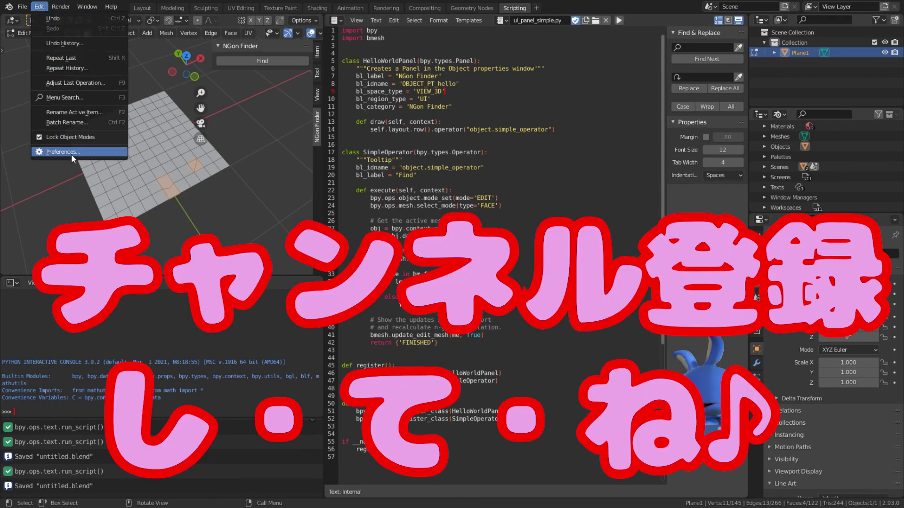